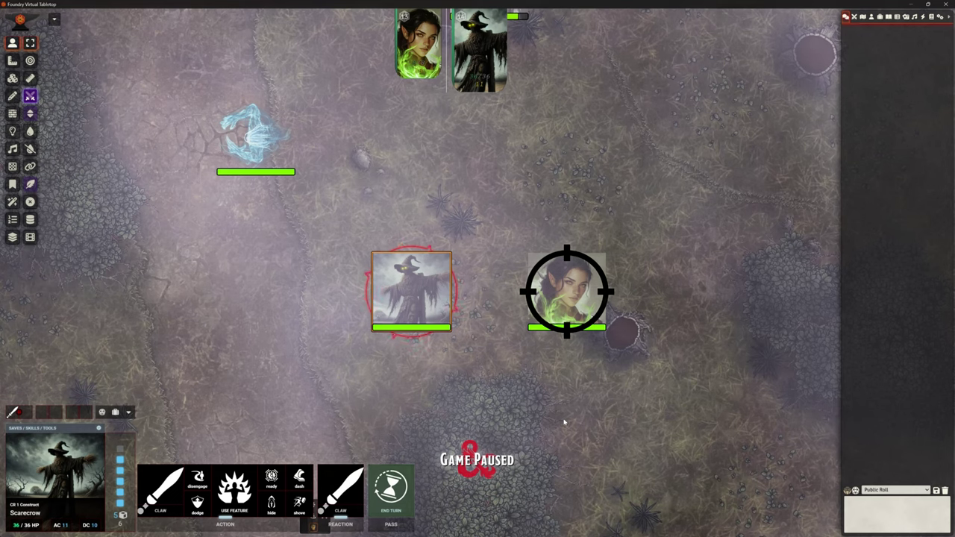
- Open the Scarecrow's sheet, use Terrifying Glare on the targeted elf token and roll the target's Wisdom saving throw
double_click(400, 291)
left_click_drag(431, 84, 426, 85)
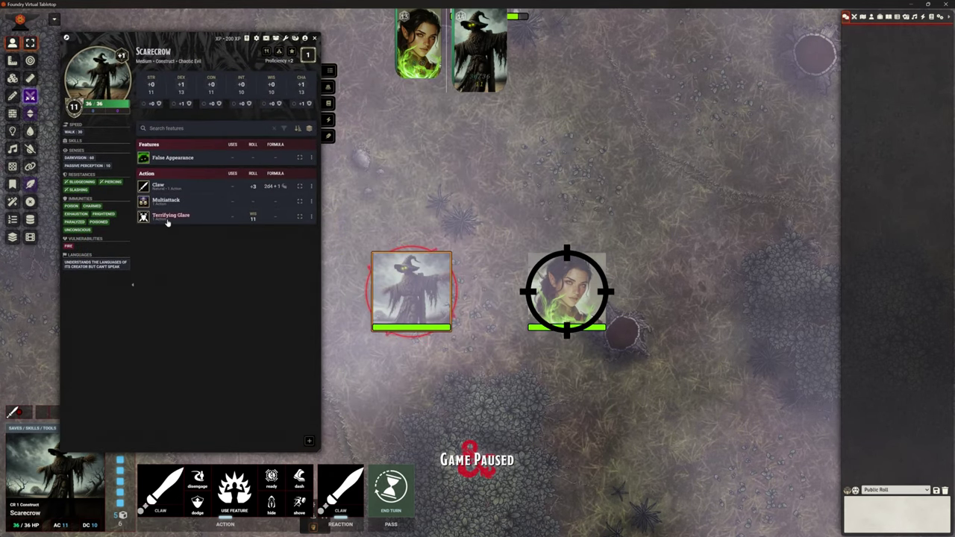
mouse_move(166, 221)
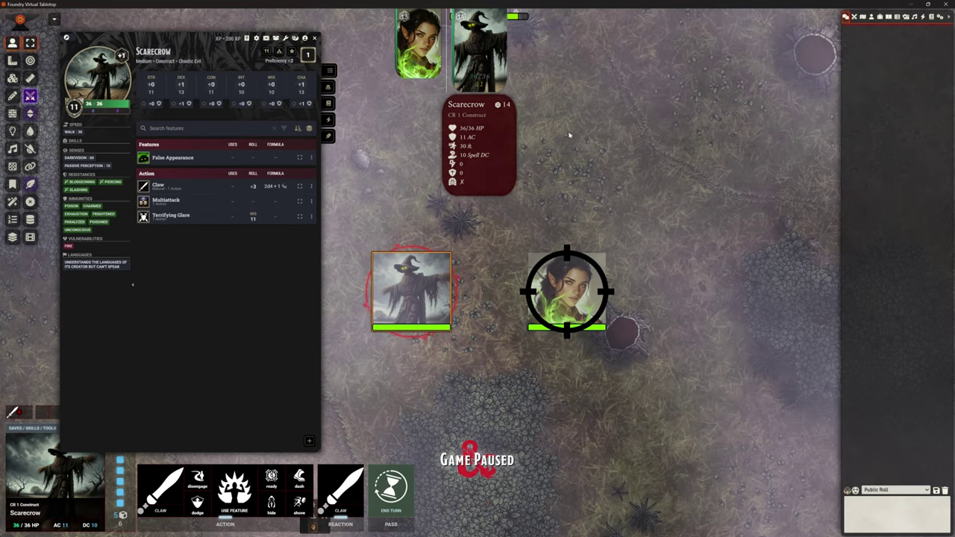
left_click_drag(608, 161, 643, 206)
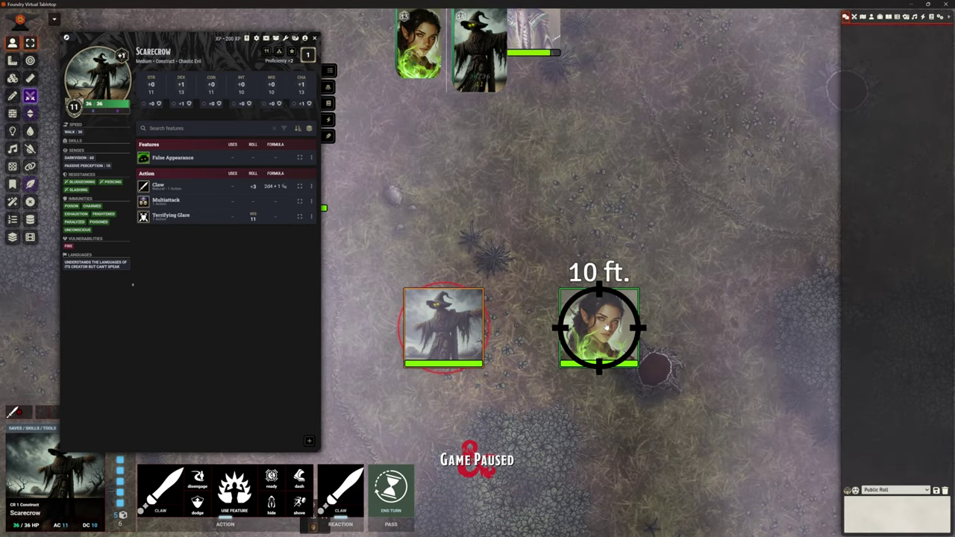
left_click(175, 217)
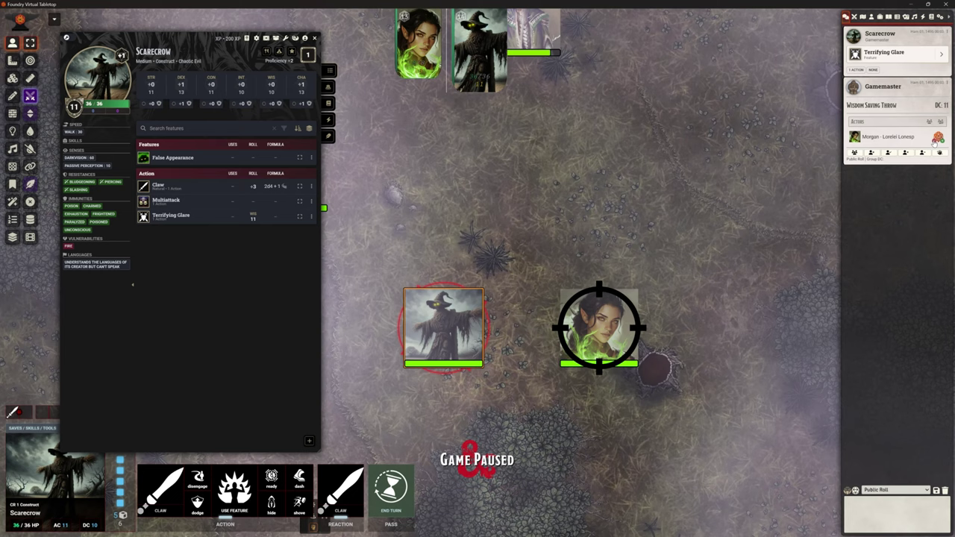
left_click(937, 138)
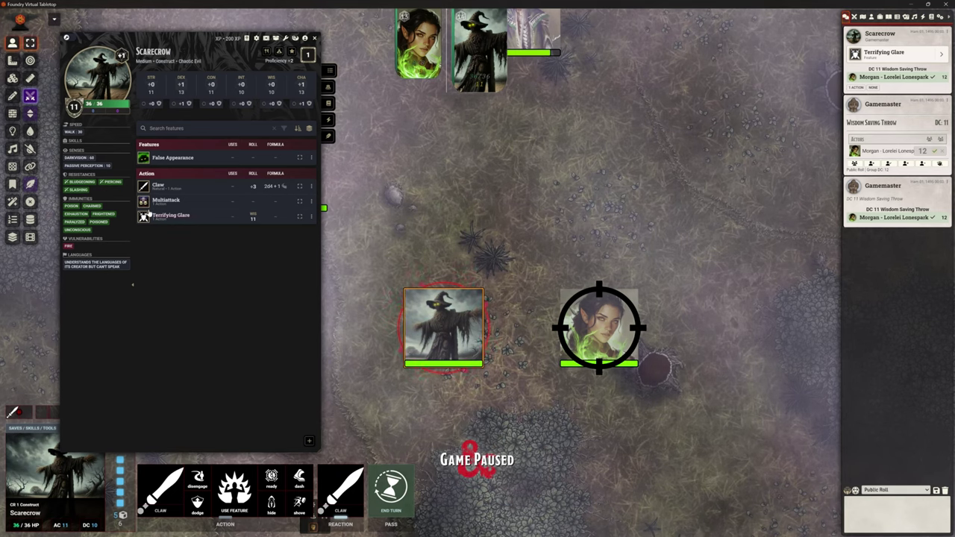
- Repeat Terrifying Glare with another Wisdom save for the target, and clear the chat log
left_click(171, 215)
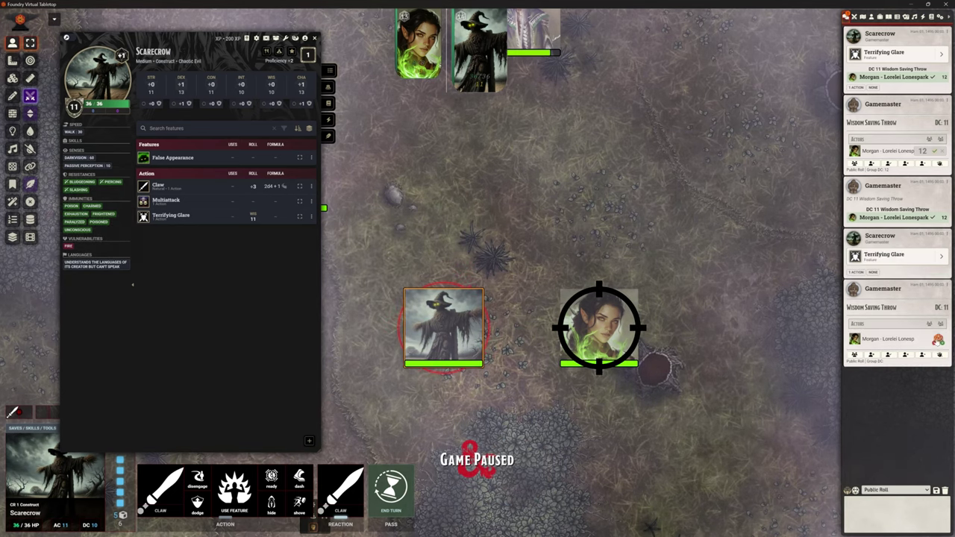
left_click(938, 340)
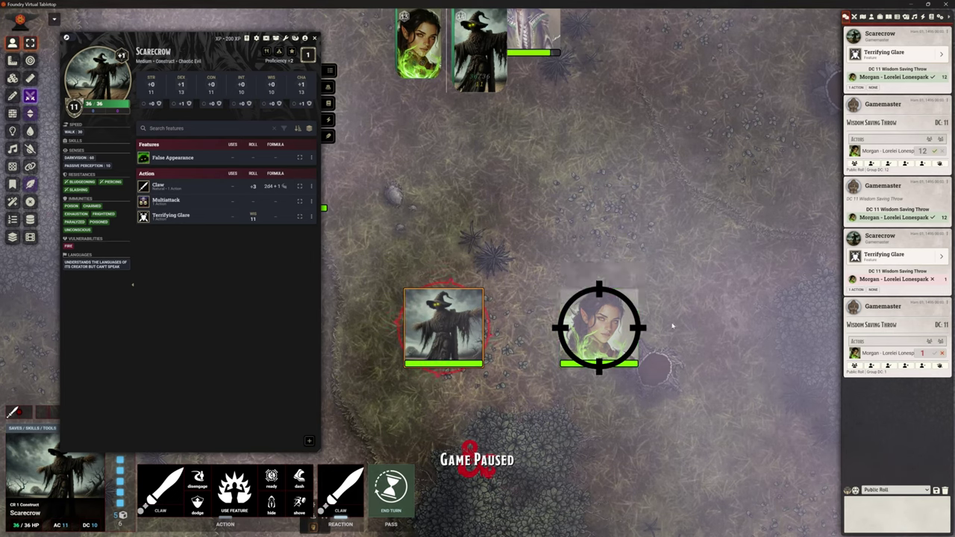
left_click(944, 491)
left_click(747, 525)
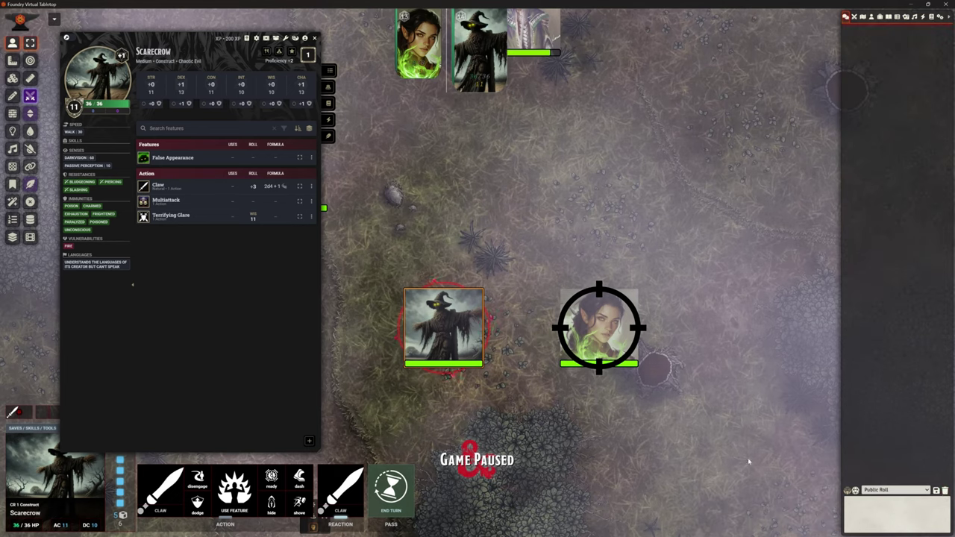
left_click(751, 458)
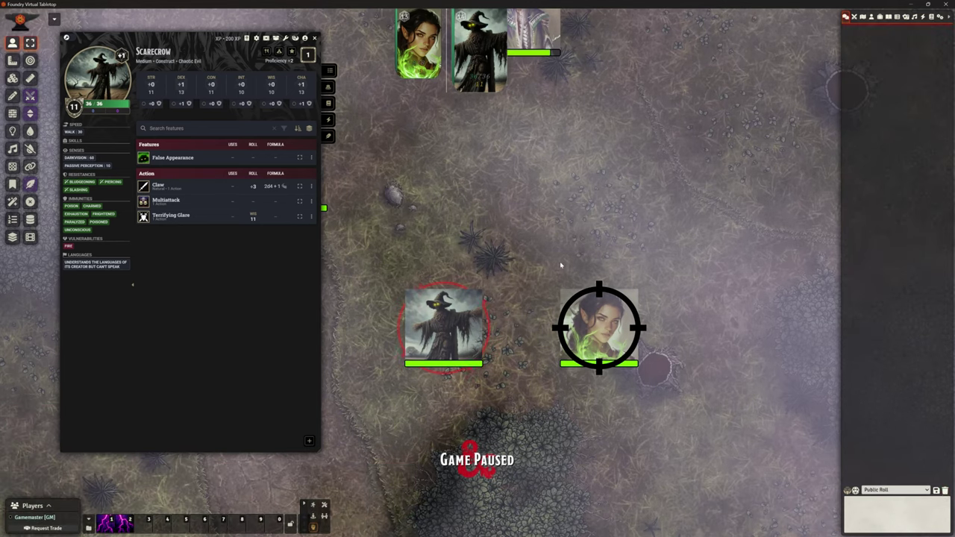
- Open the Scarecrow's Terrifying Glare feature for editing, then enlarge and reposition its window
scroll(560, 263, "up", 4)
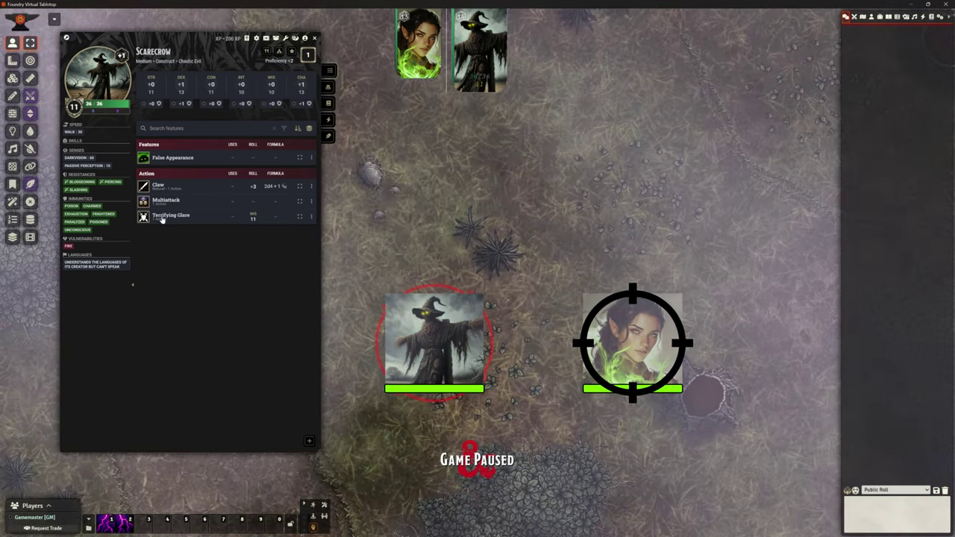
right_click(162, 217)
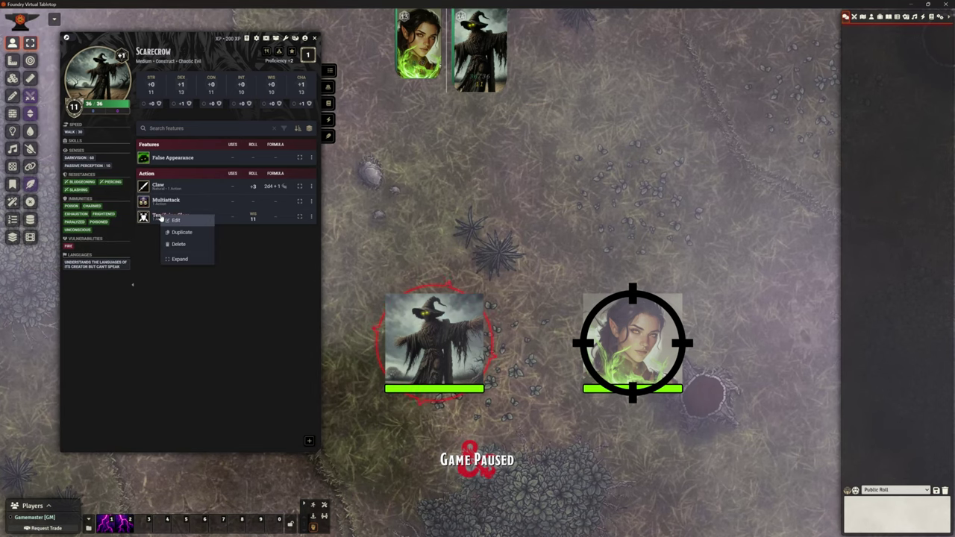
left_click(177, 221)
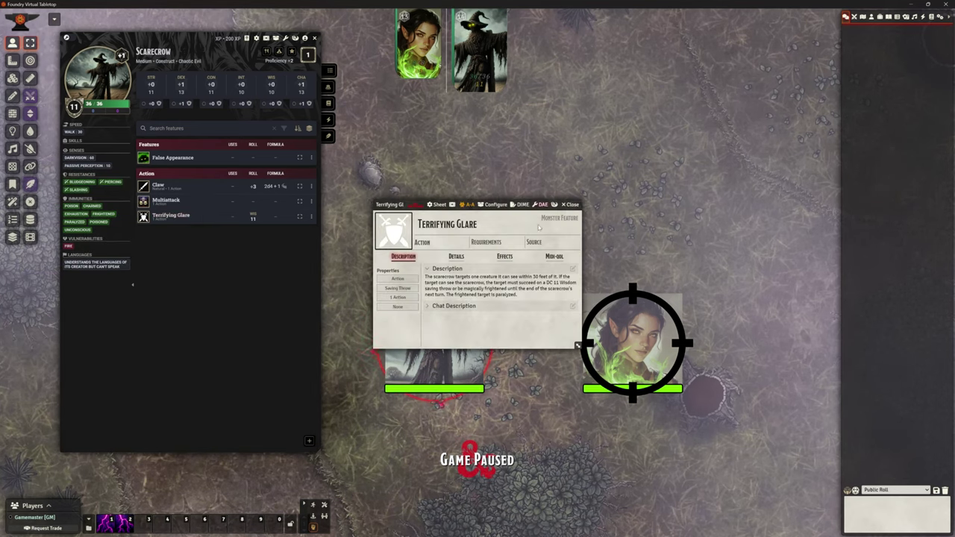
left_click_drag(577, 345, 724, 461)
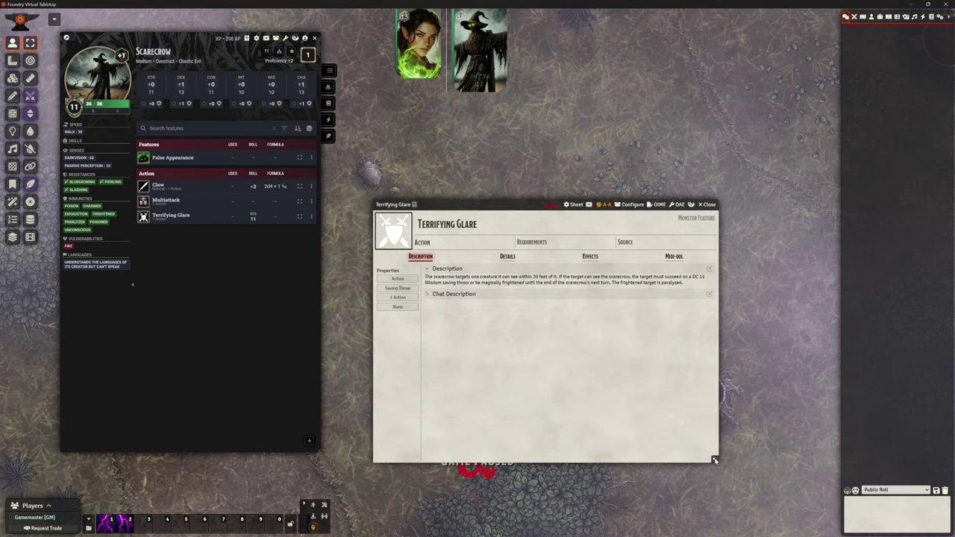
left_click_drag(515, 201, 497, 148)
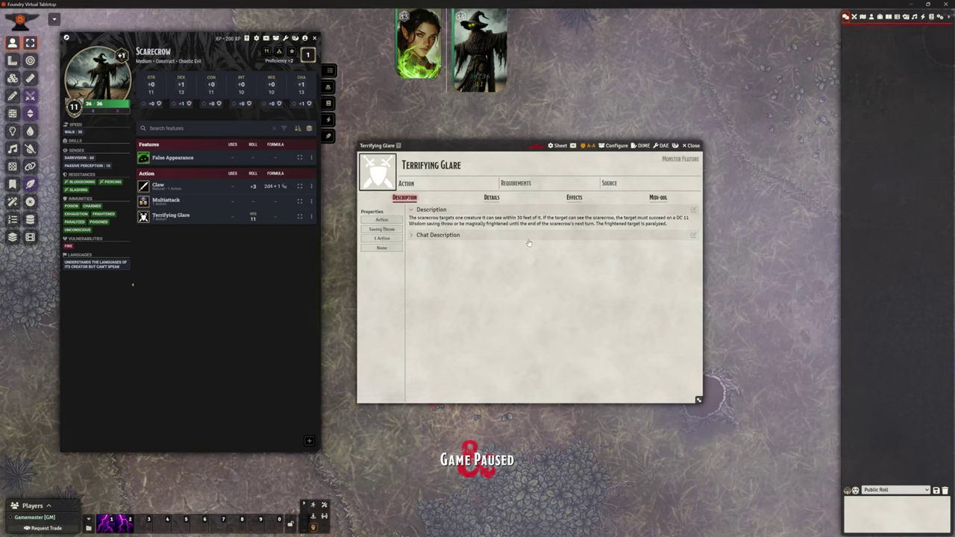
- Set Terrifying Glare's target to 1 creature and its range to 30 feet
left_click(493, 198)
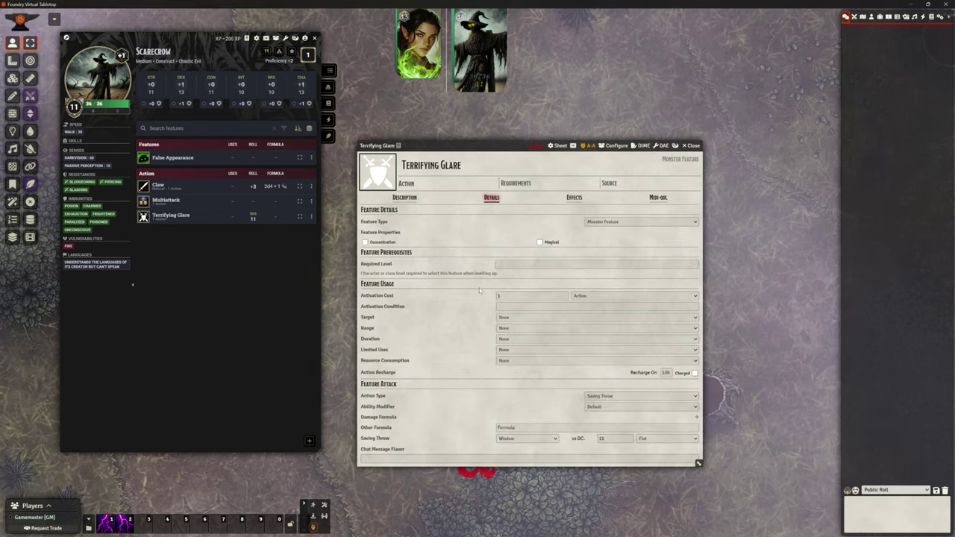
left_click(507, 319)
left_click(515, 351)
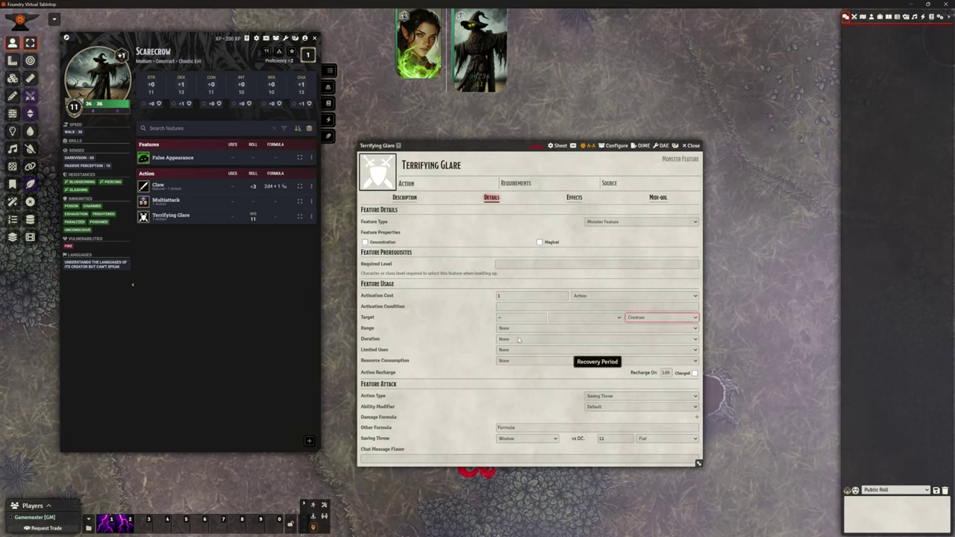
type("1")
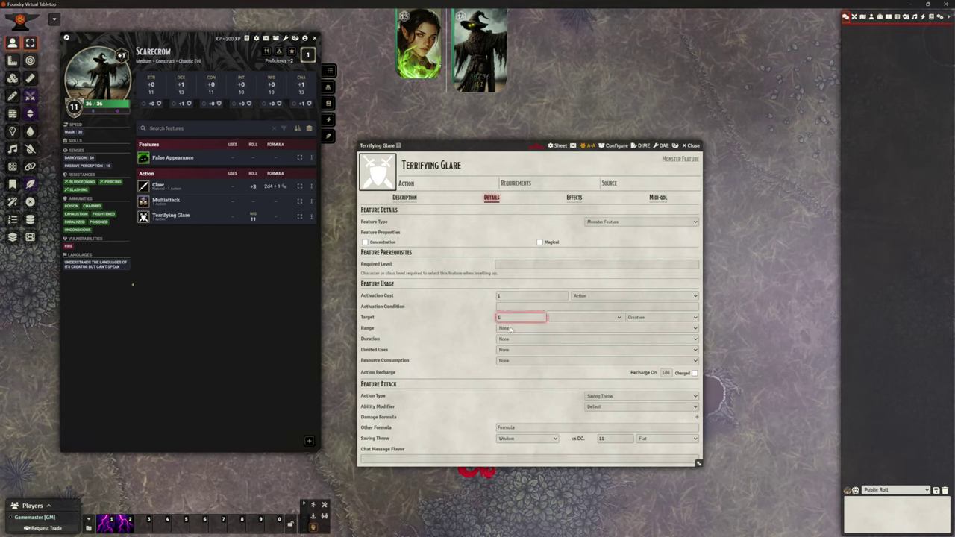
left_click(511, 329)
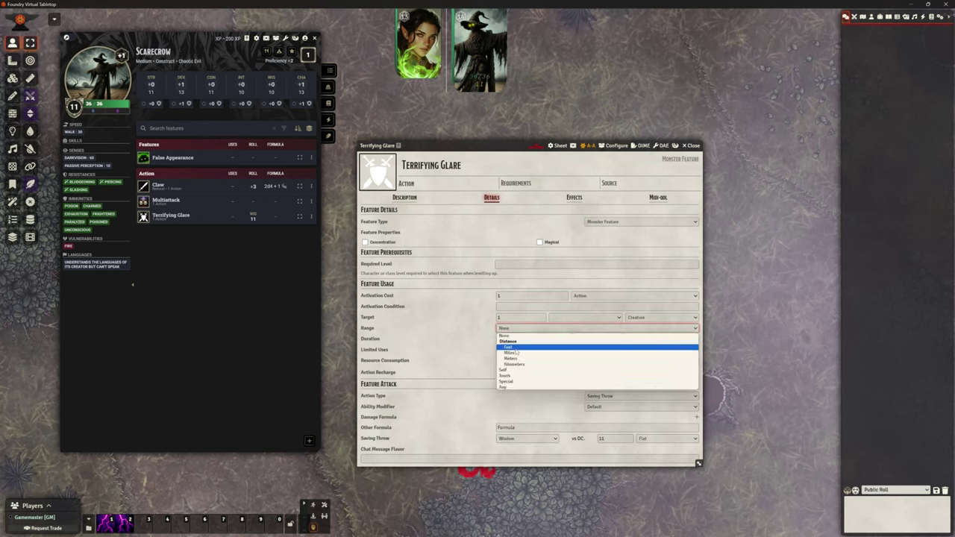
left_click(513, 347)
left_click(500, 329)
type("5")
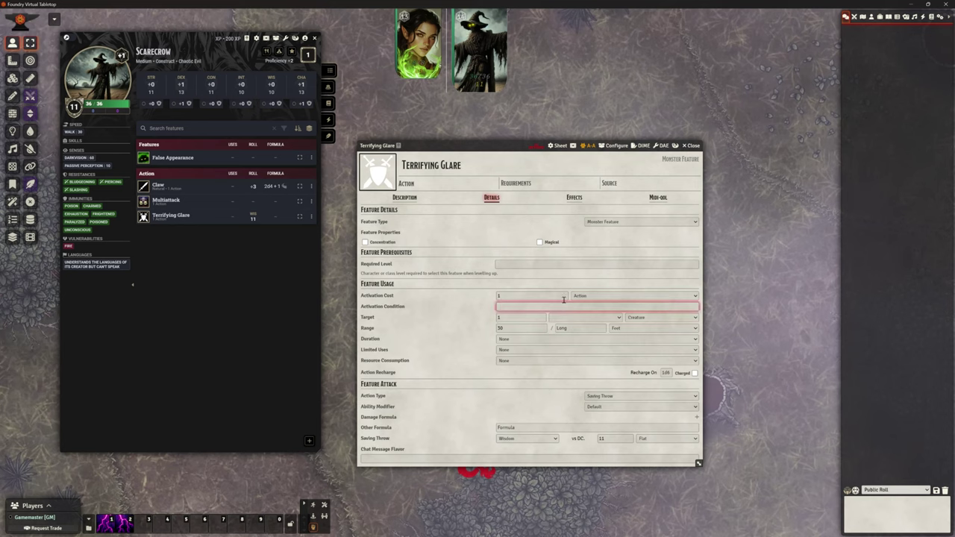
- Compare Terrifying Glare's description with its configured target, range and saving throw details
left_click(403, 198)
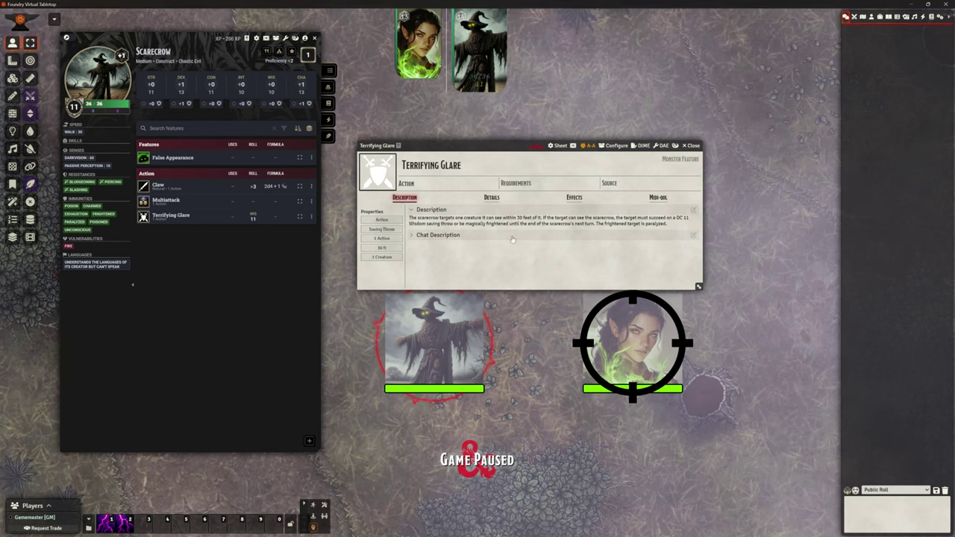
left_click(492, 199)
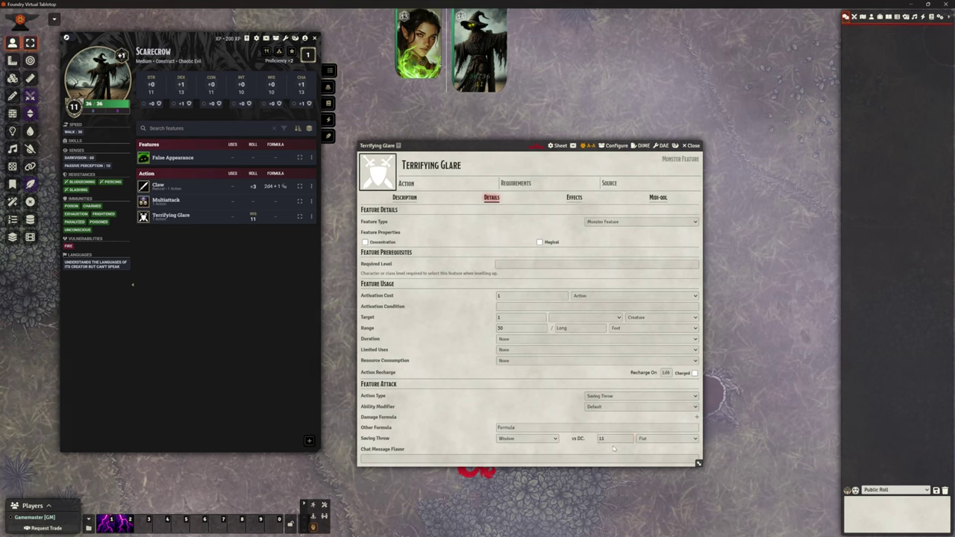
left_click(405, 198)
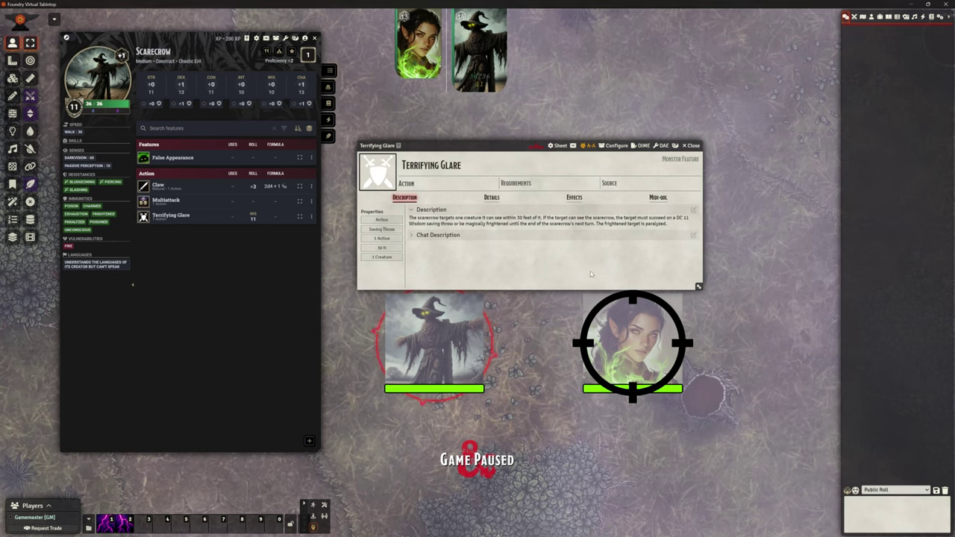
left_click(492, 197)
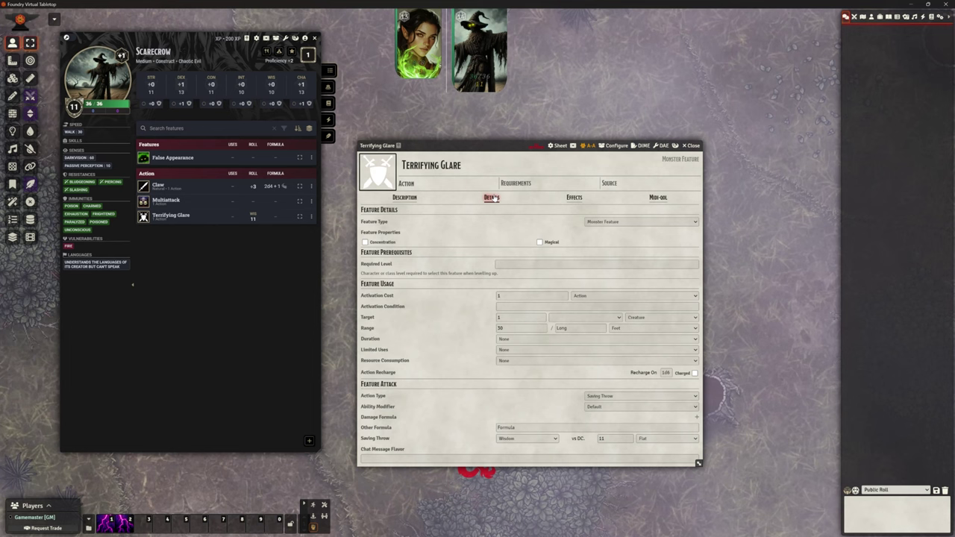
- Add a temporary effect to Terrifying Glare and open that effect for editing
left_click(575, 197)
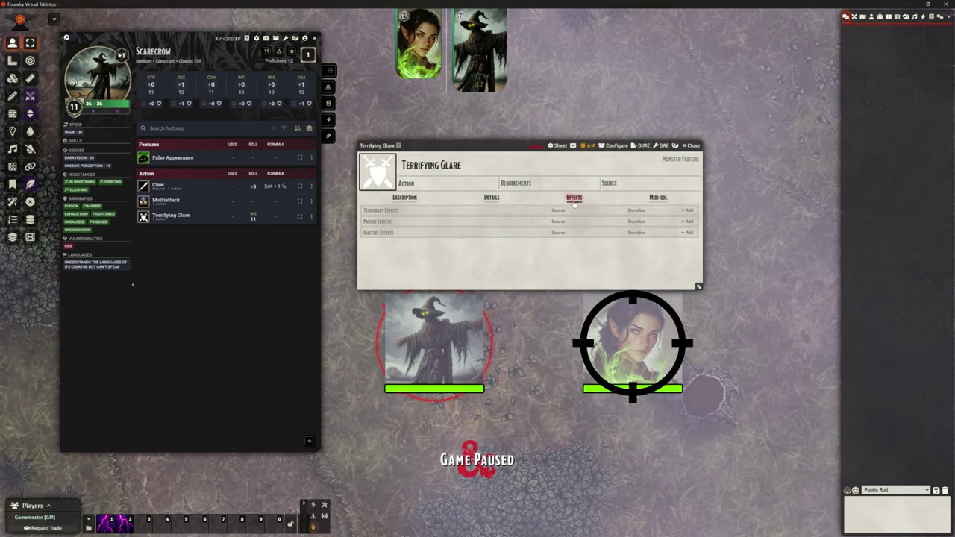
left_click(687, 211)
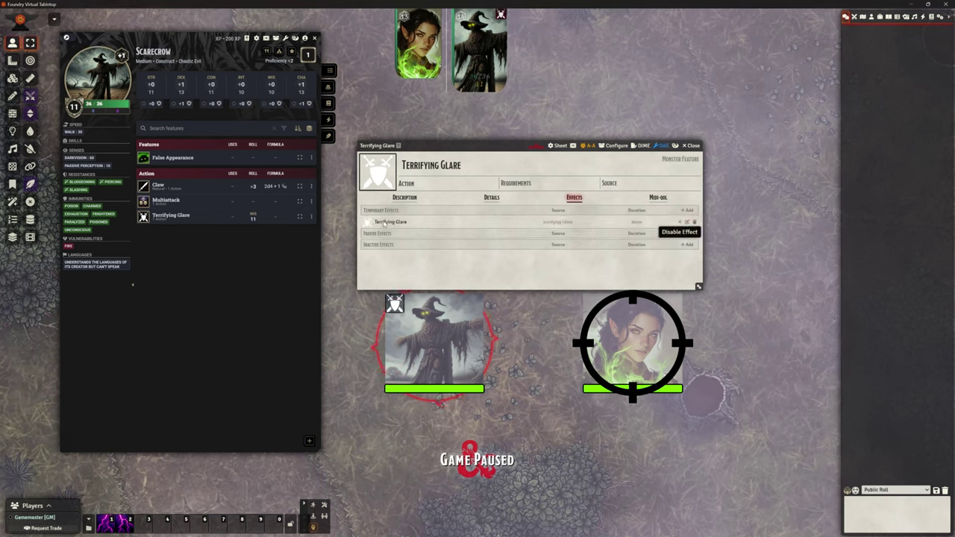
left_click(686, 222)
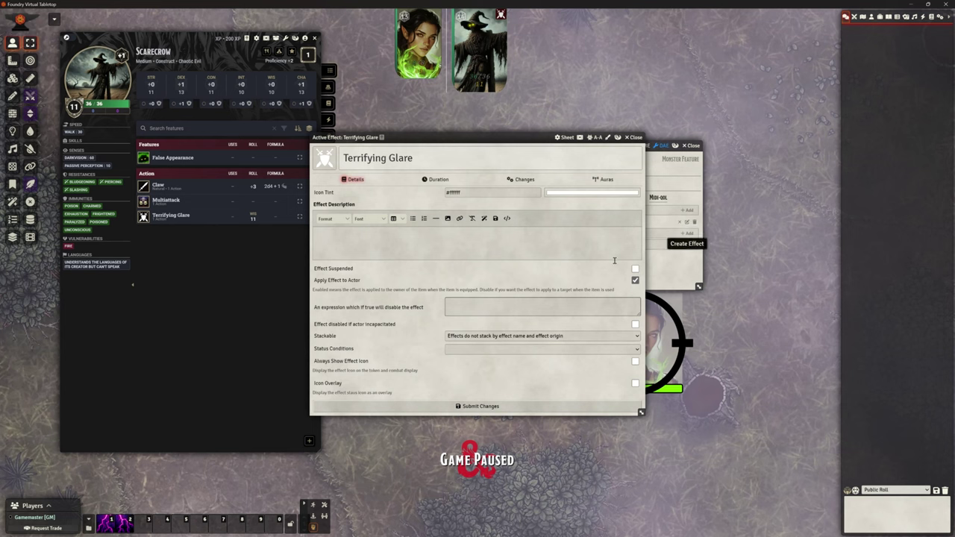
left_click_drag(478, 134, 498, 112)
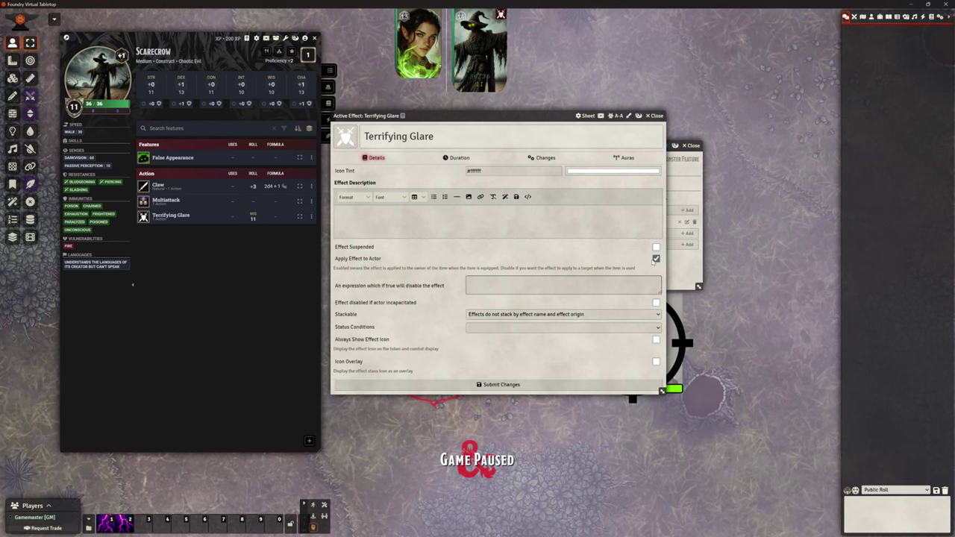
- Disable Apply Effect to Actor, add the Frightened and Incapacitated status conditions, and submit the effect's changes
left_click(656, 259)
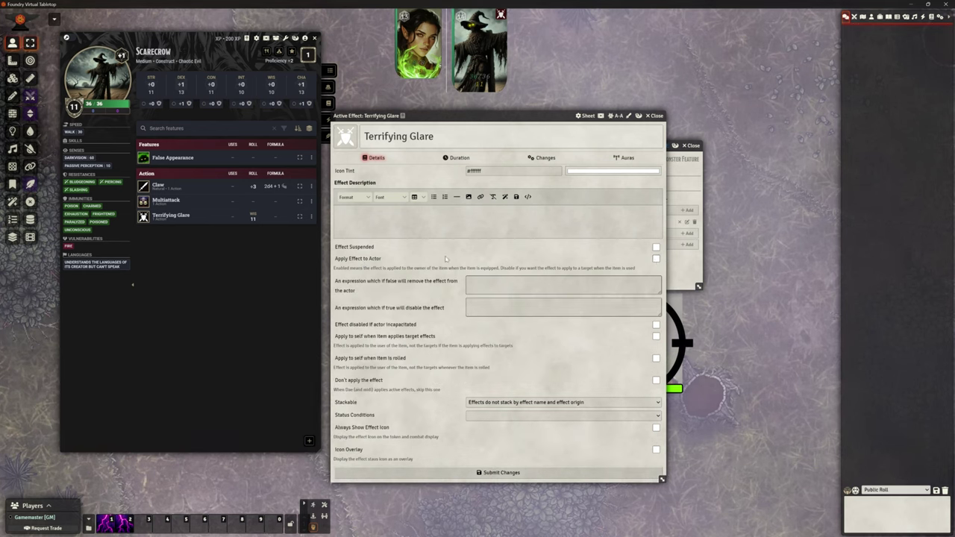
left_click(474, 416)
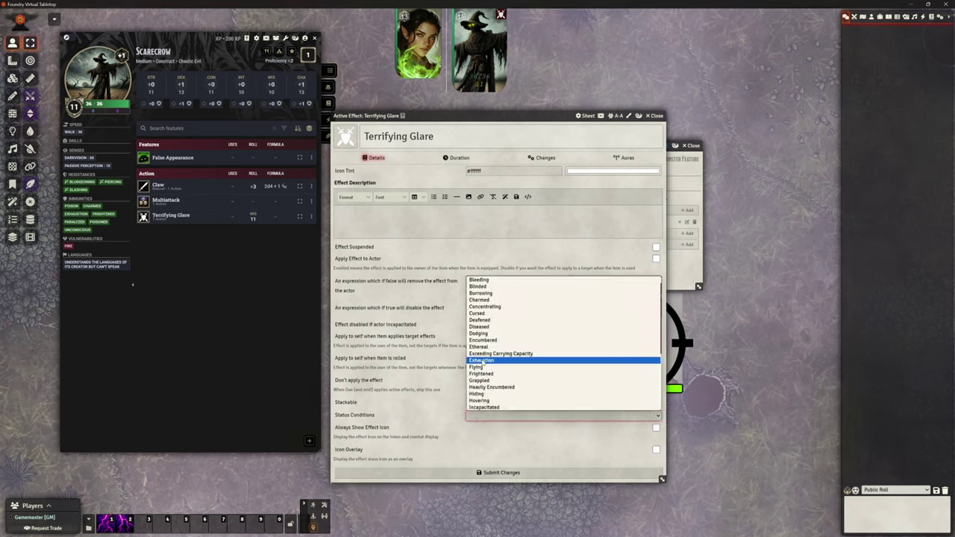
left_click(485, 373)
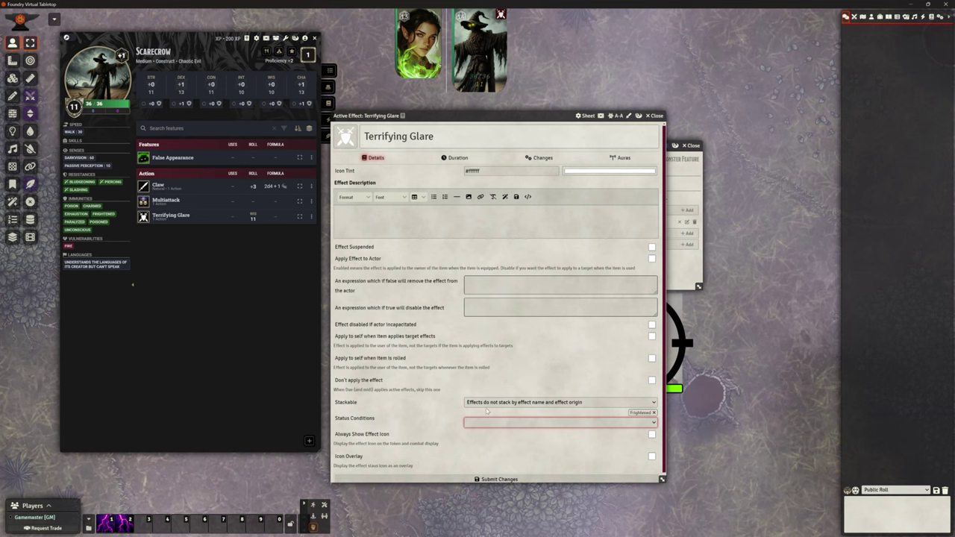
left_click(553, 423)
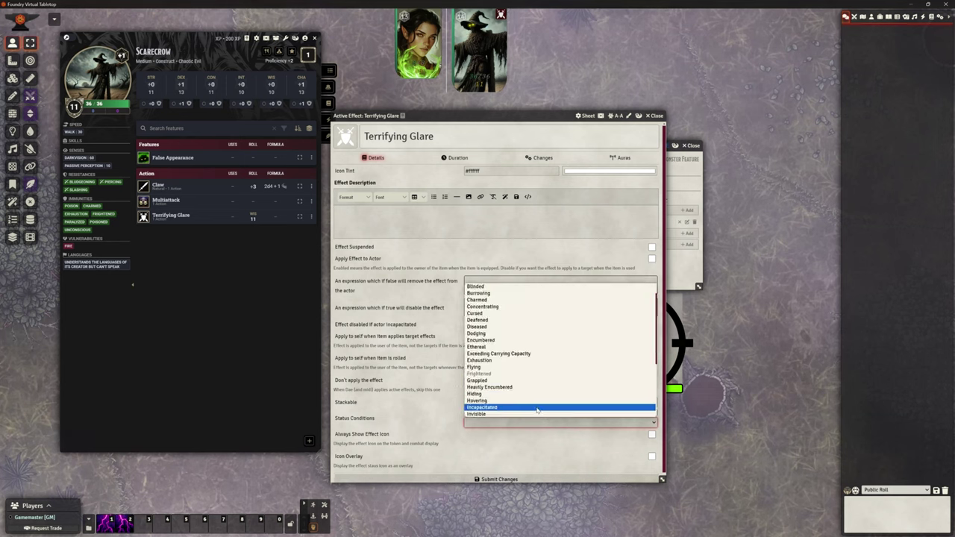
left_click(538, 407)
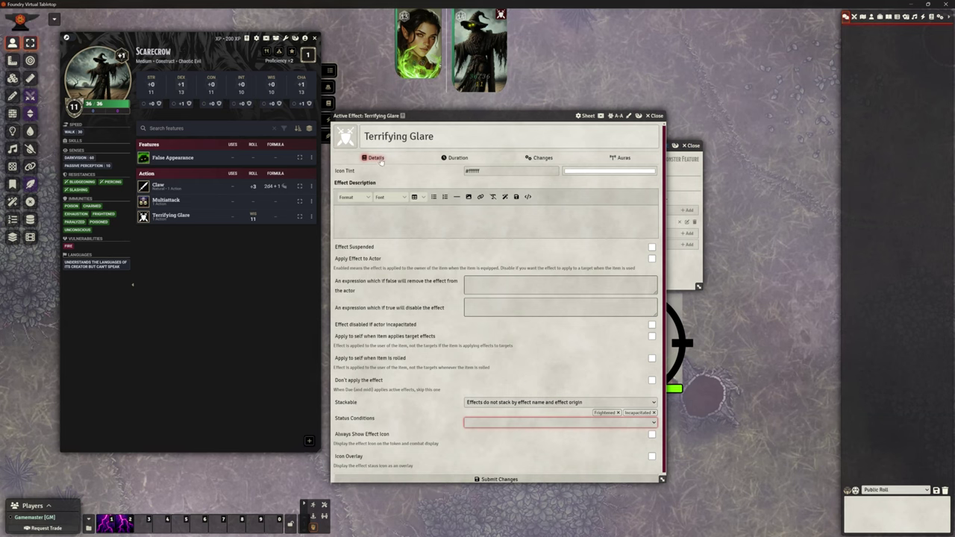
left_click(521, 479)
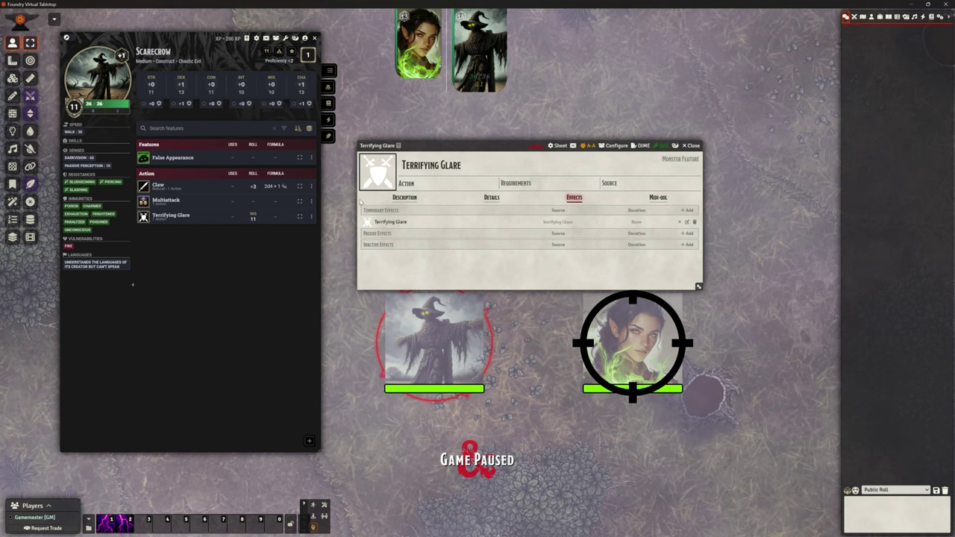
- Recheck the feature's description, replace its effect's Incapacitated condition with Paralyzed, and set Stackable to "Effects do not stack by effect name"
left_click(405, 197)
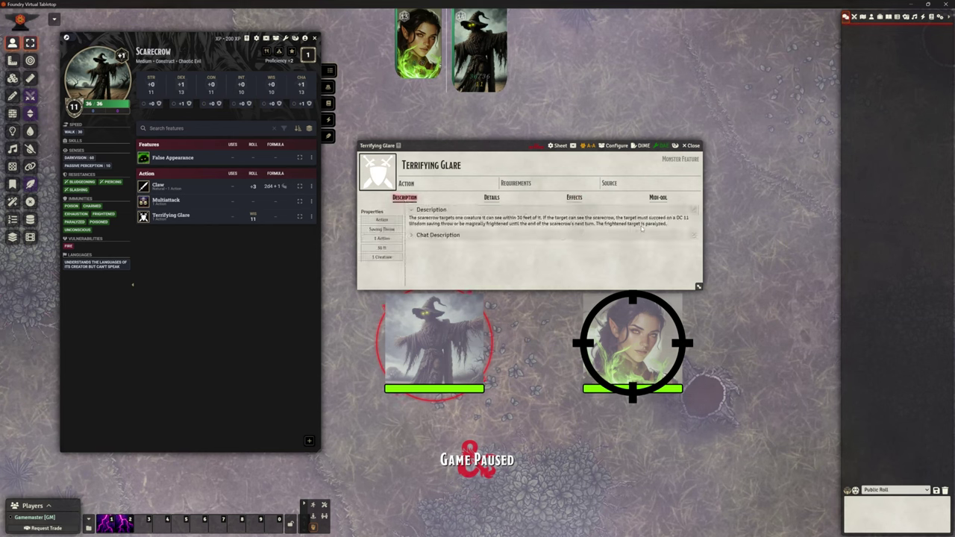
left_click(574, 197)
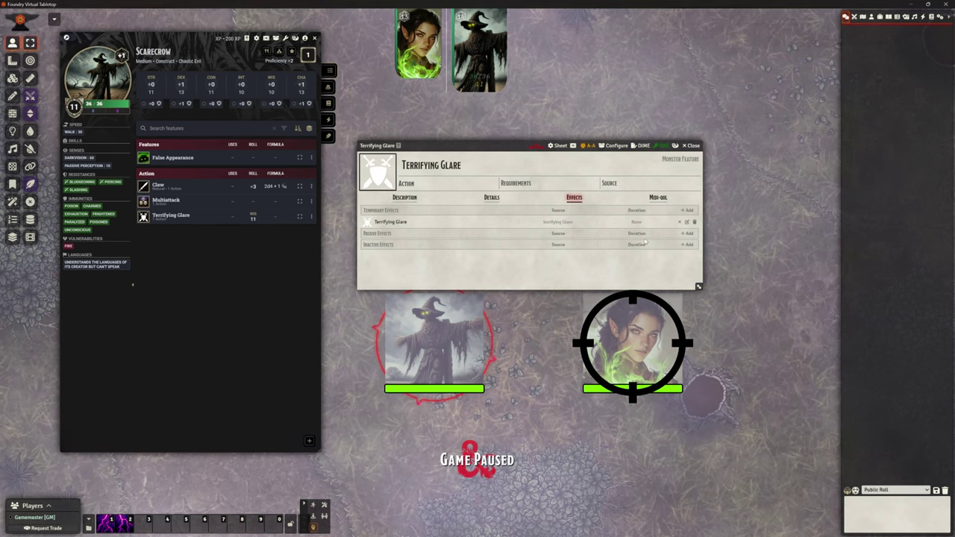
left_click(687, 223)
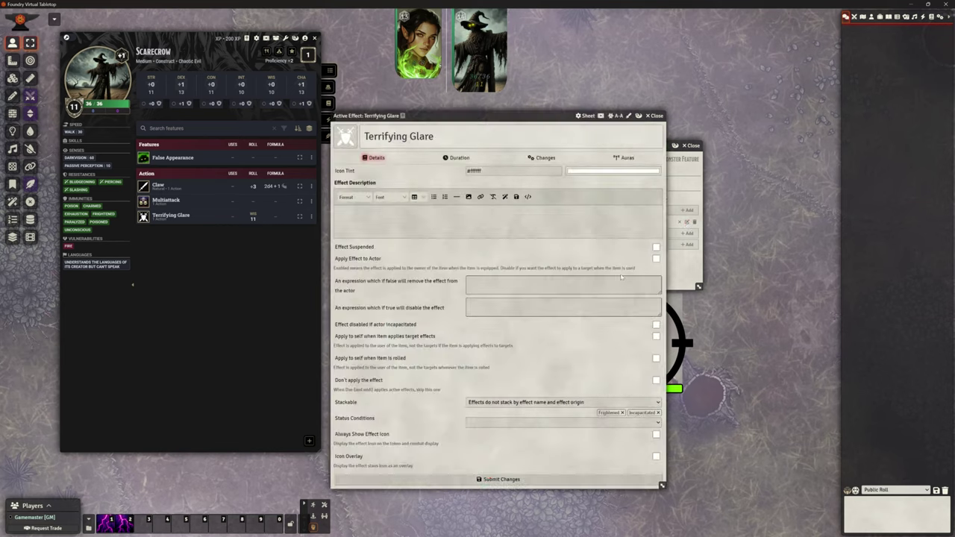
left_click(658, 413)
left_click(560, 423)
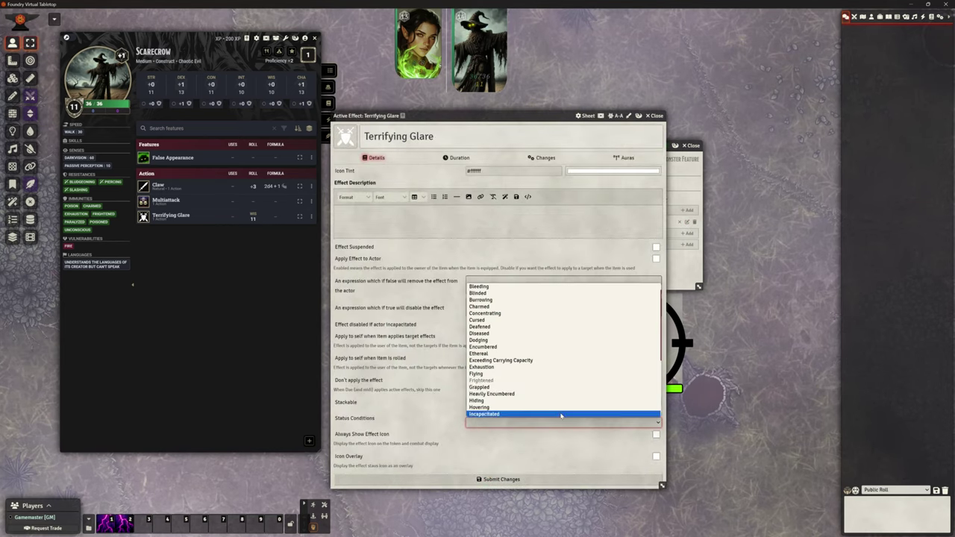
scroll(540, 382, "down", 2)
left_click(538, 360)
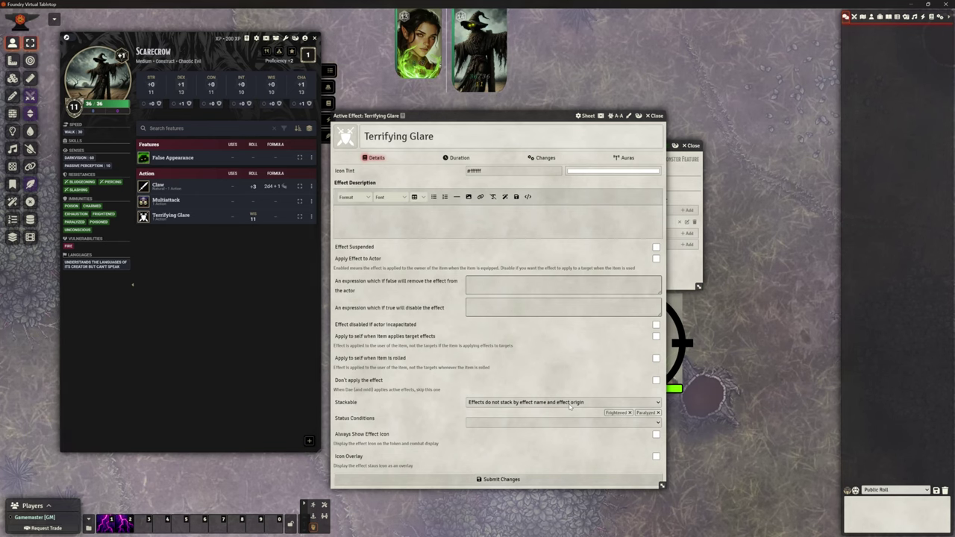
left_click(570, 404)
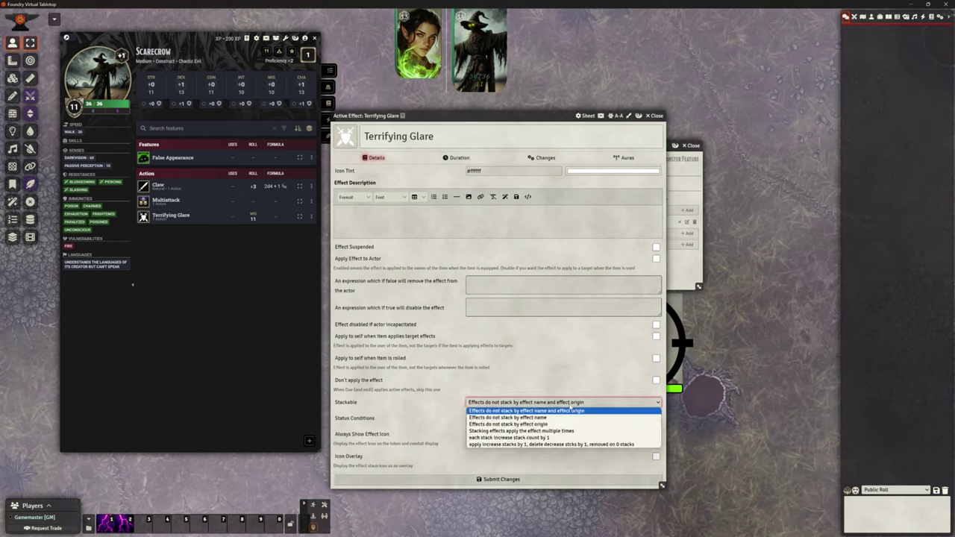
left_click(565, 419)
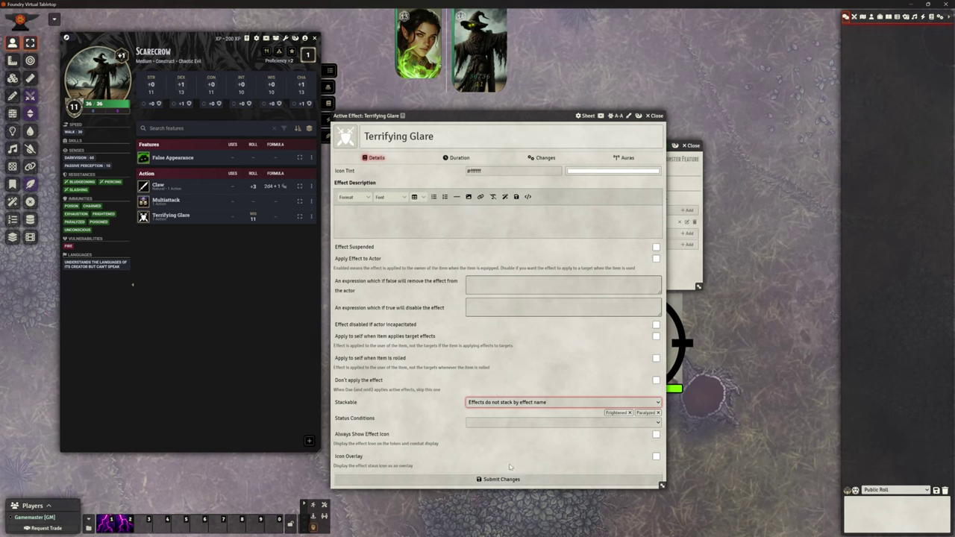
- Clear the effect's duration in rounds, add the special duration "Turn End: Expires at the end of the source actor's next turn", and submit the changes
left_click(453, 157)
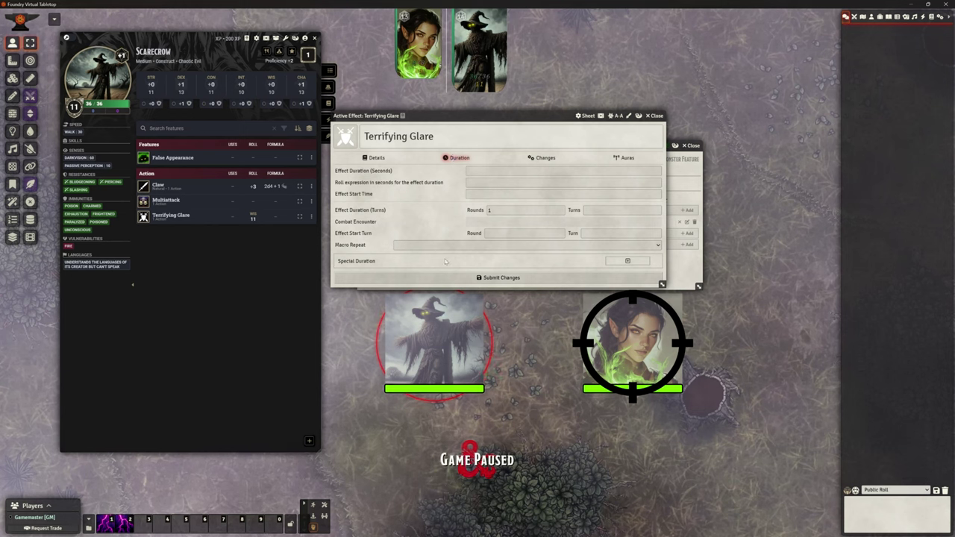
left_click(627, 262)
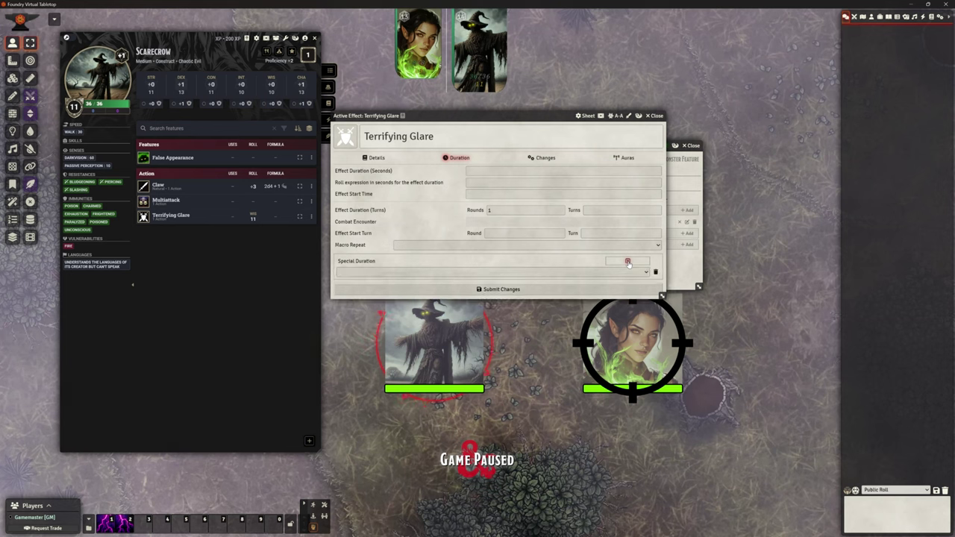
left_click(617, 273)
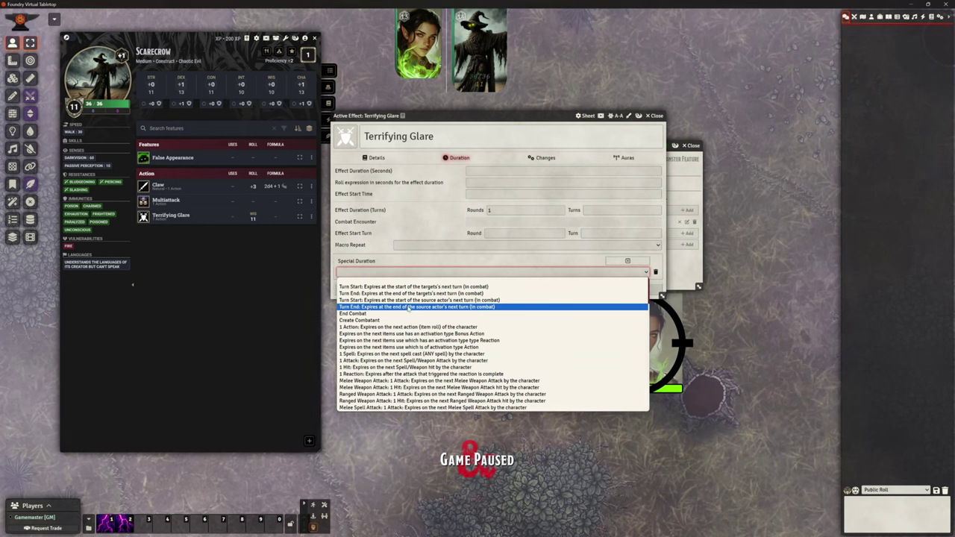
left_click(409, 308)
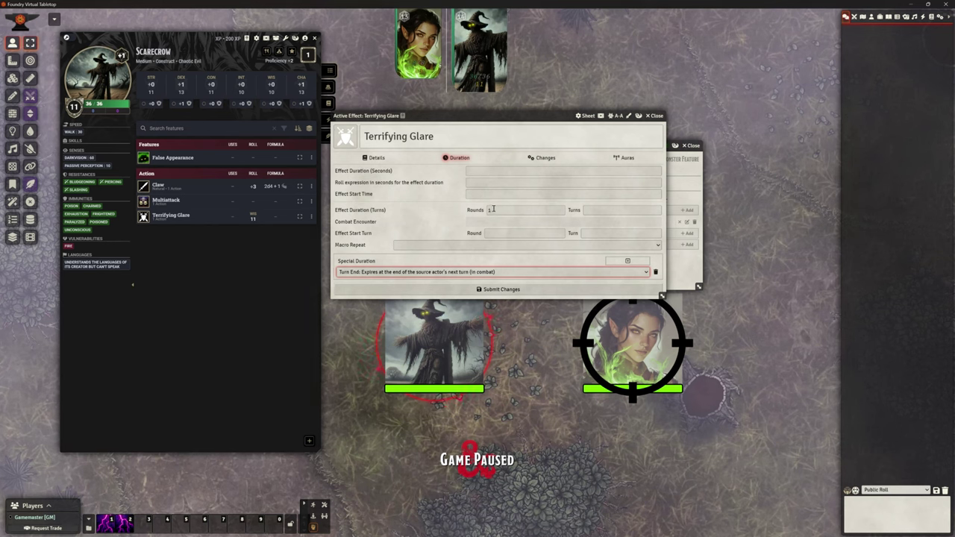
left_click(491, 210)
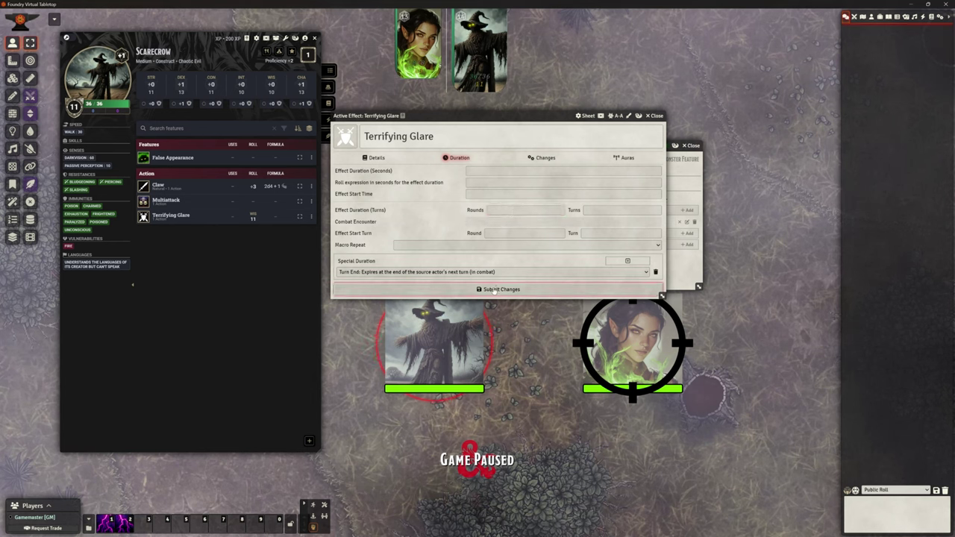
left_click(493, 290)
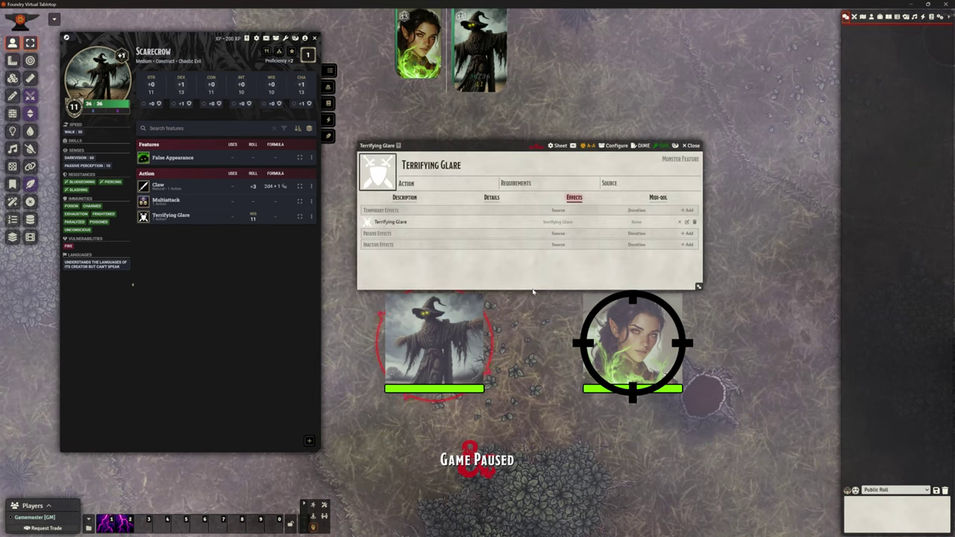
left_click(692, 146)
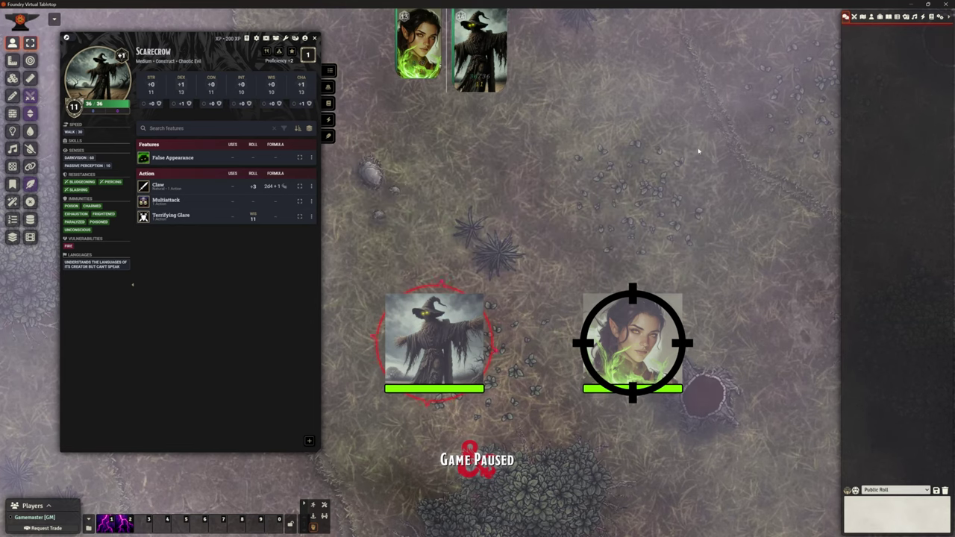
- Use Terrifying Glare on the targeted sorcerer with a Wisdom saving throw, and check the active conditions on her character sheet
left_click(162, 219)
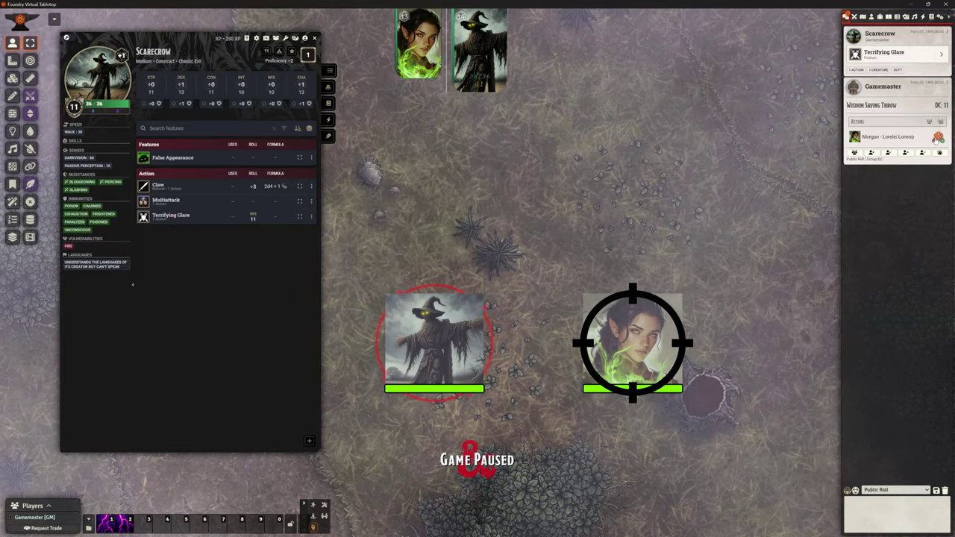
left_click(938, 137)
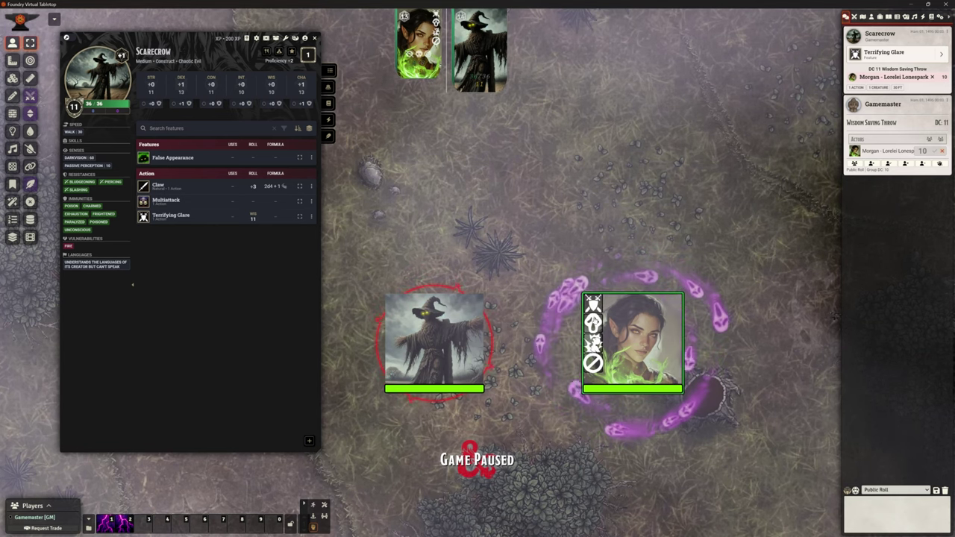
double_click(639, 338)
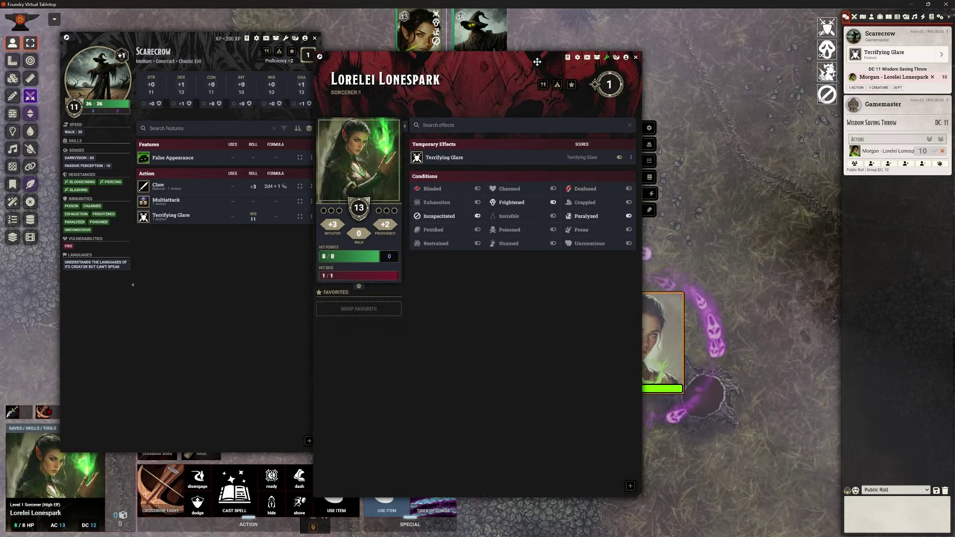
left_click_drag(448, 60, 378, 34)
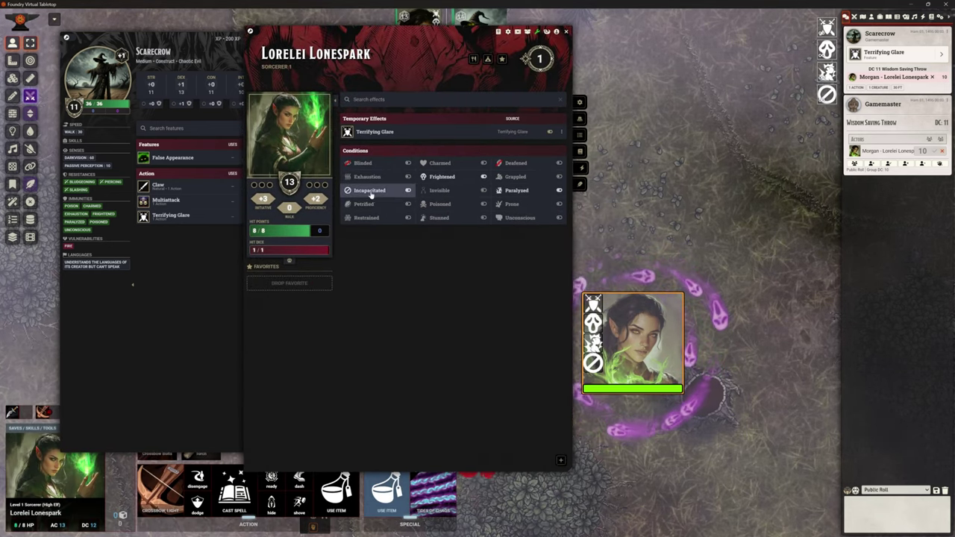
mouse_move(387, 192)
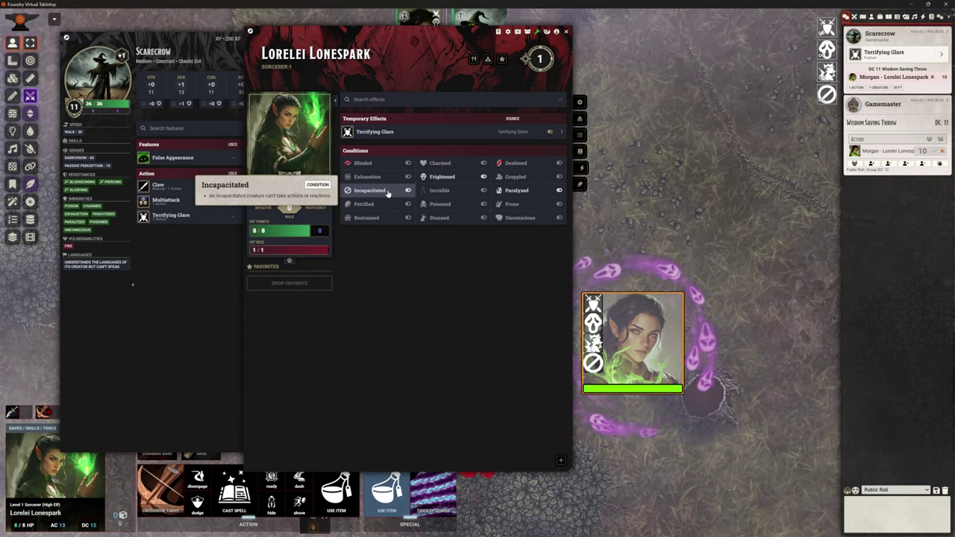
mouse_move(435, 181)
mouse_move(522, 193)
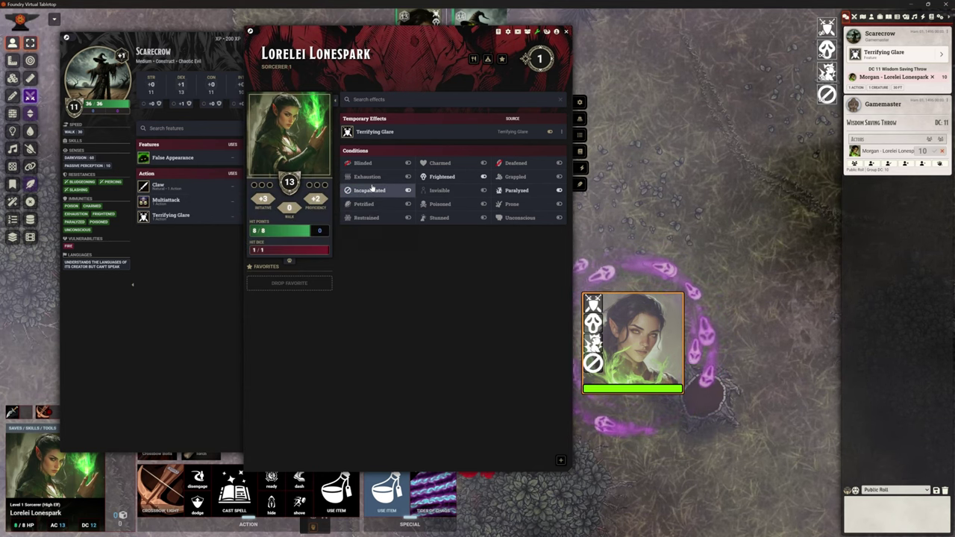
mouse_move(367, 217)
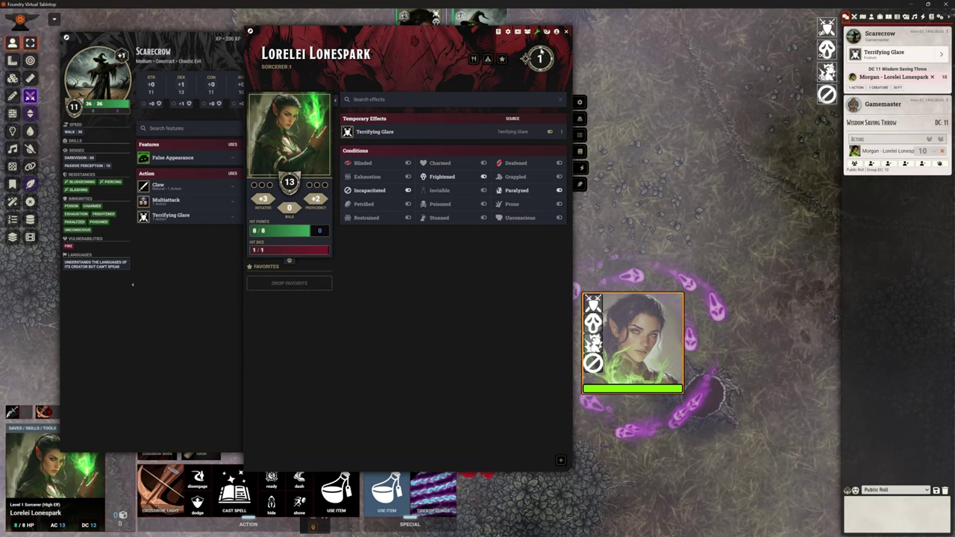
key("Escape")
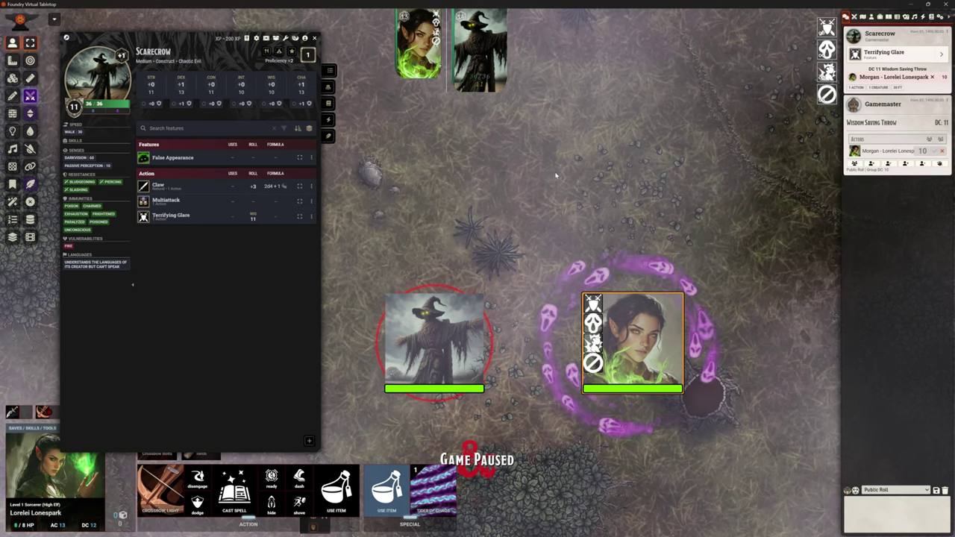
- End the combatants' turns, starting with the Scarecrow's, until the Scarecrow's next turn has passed
left_click(434, 340)
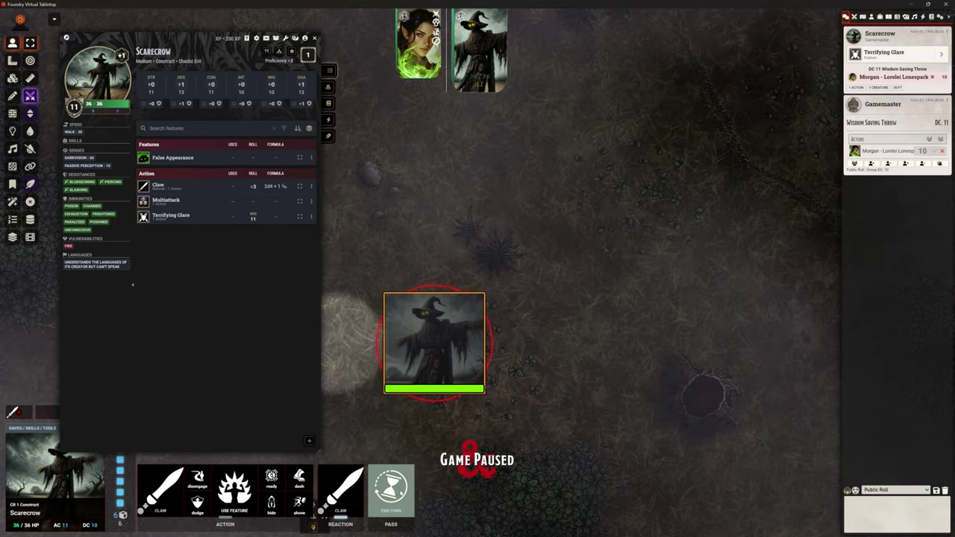
left_click(391, 489)
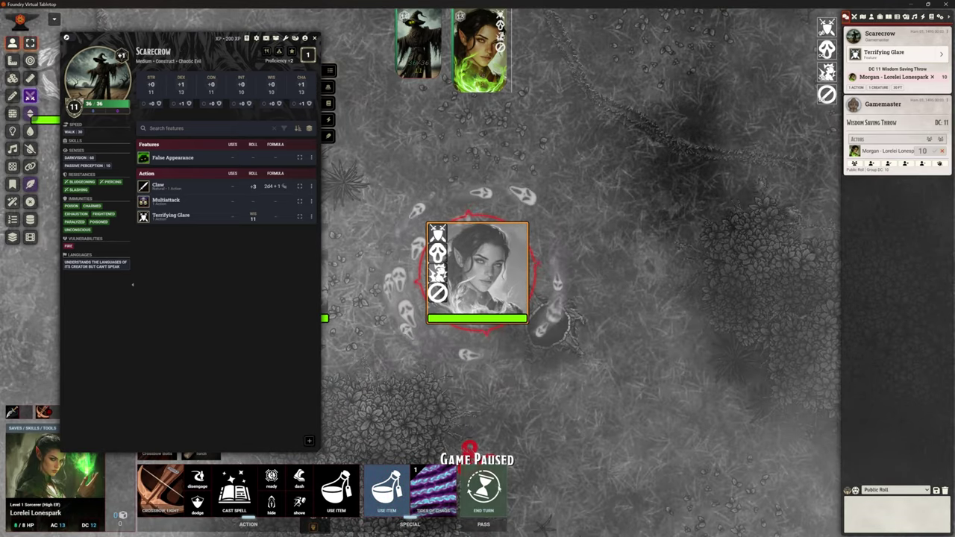
left_click(494, 489)
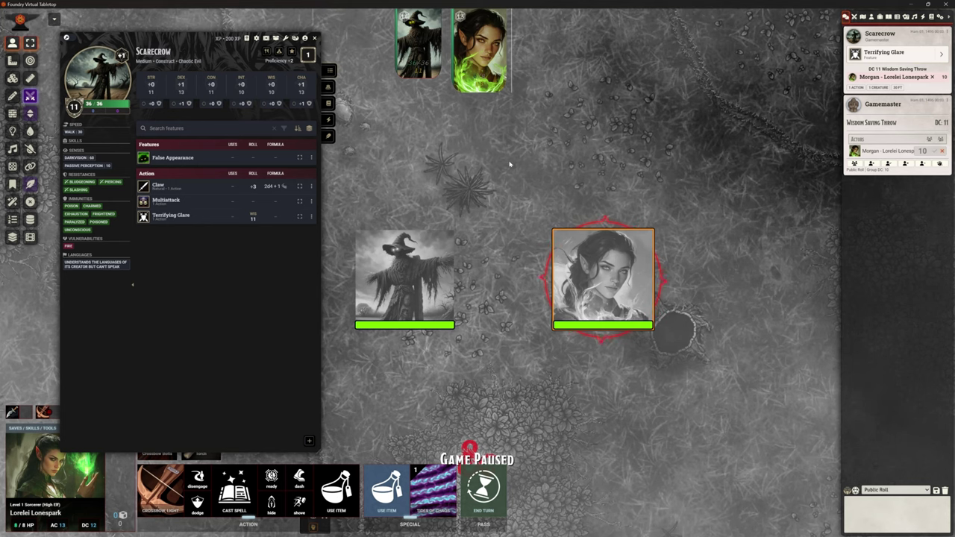
- Delete Terrifying Glare from the Scarecrow's sheet and add the prepared Terrifying Glare from the world's items in its place
left_click(880, 15)
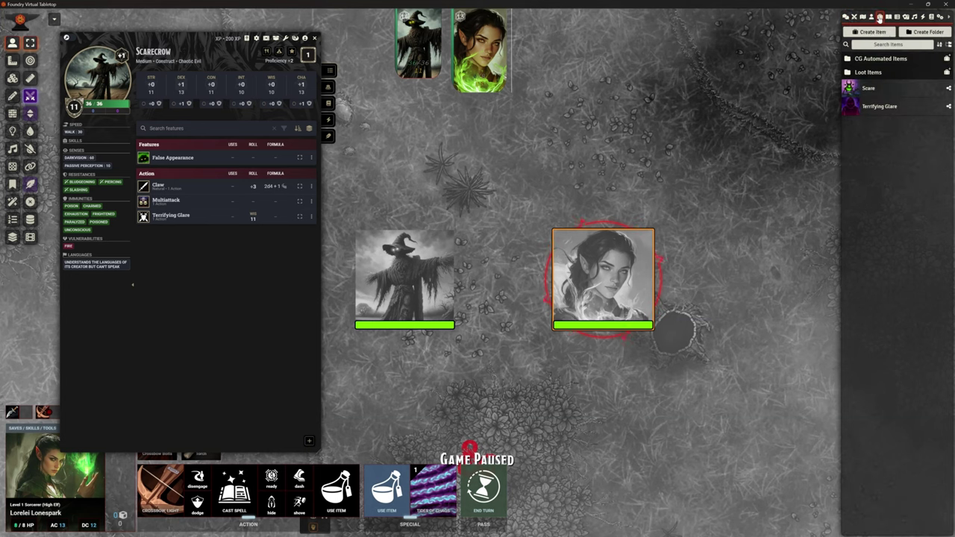
right_click(187, 217)
left_click(203, 245)
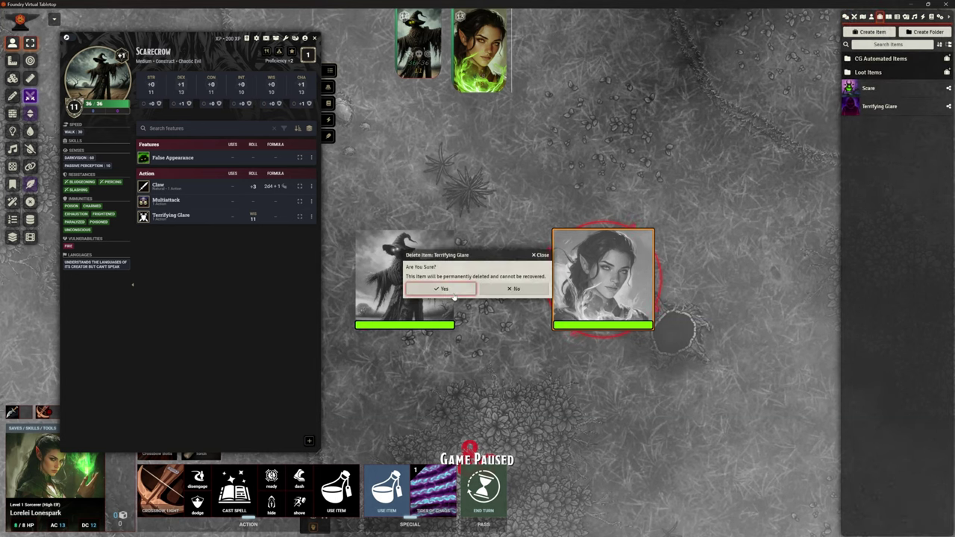
left_click_drag(880, 106, 166, 225)
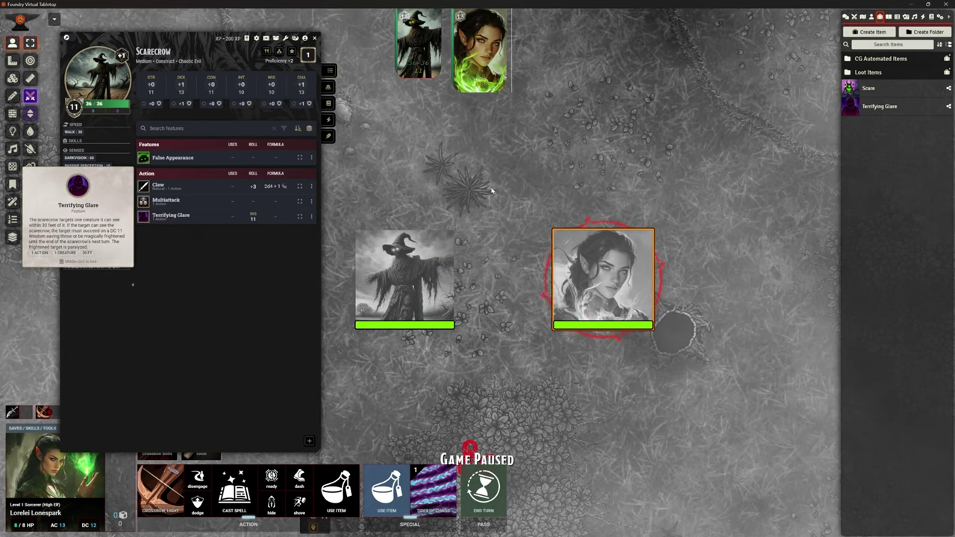
- Advance combat to the Scarecrow's turn, target the sorcerer, and use the replacement Terrifying Glare on her
left_click(519, 88)
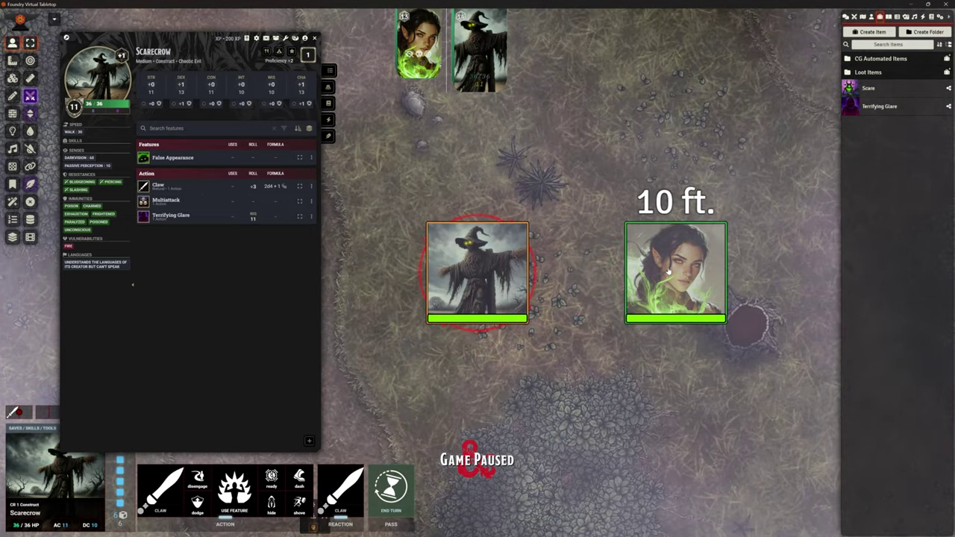
key("t")
mouse_move(147, 218)
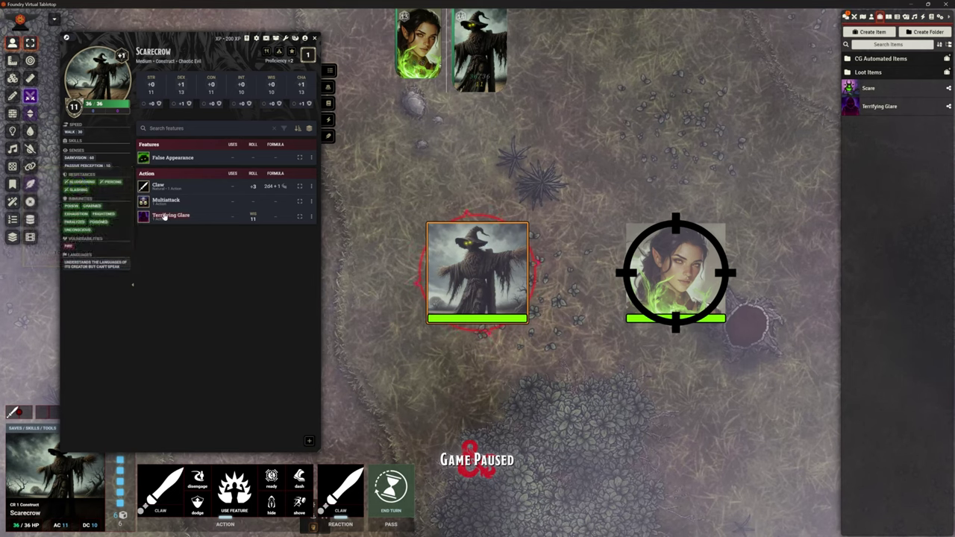
left_click(164, 216)
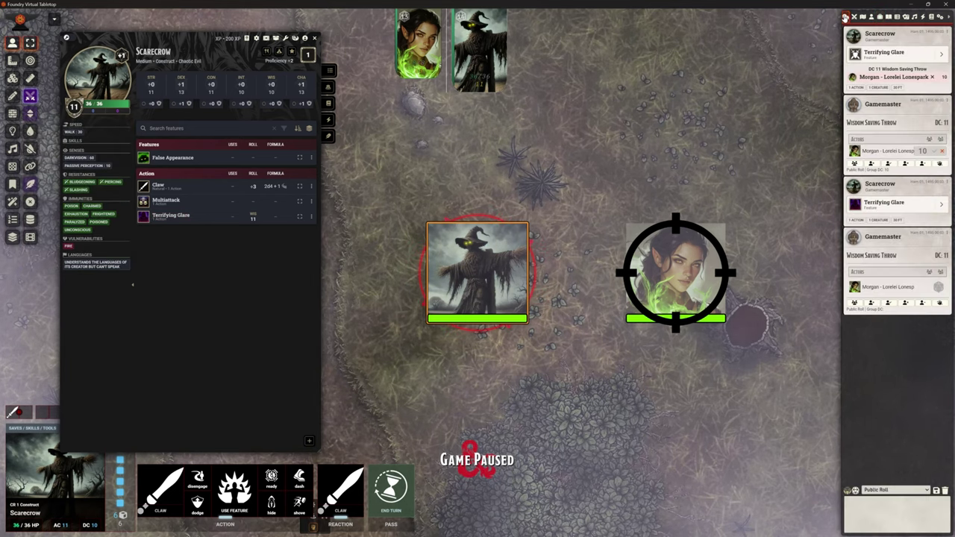
- Open the replacement Terrifying Glare for editing and look through the icons/magic/unholy images available for its icon without choosing another
right_click(162, 218)
left_click(182, 223)
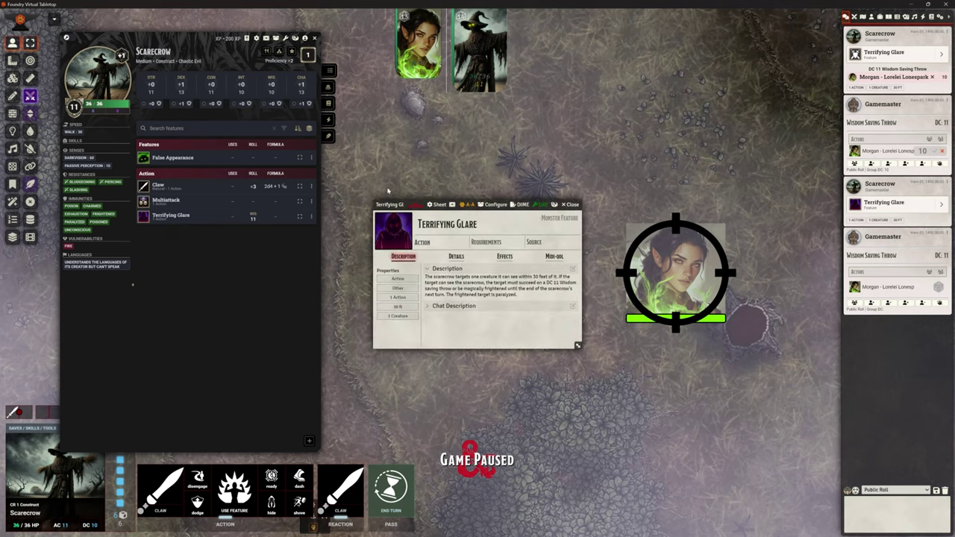
left_click(393, 232)
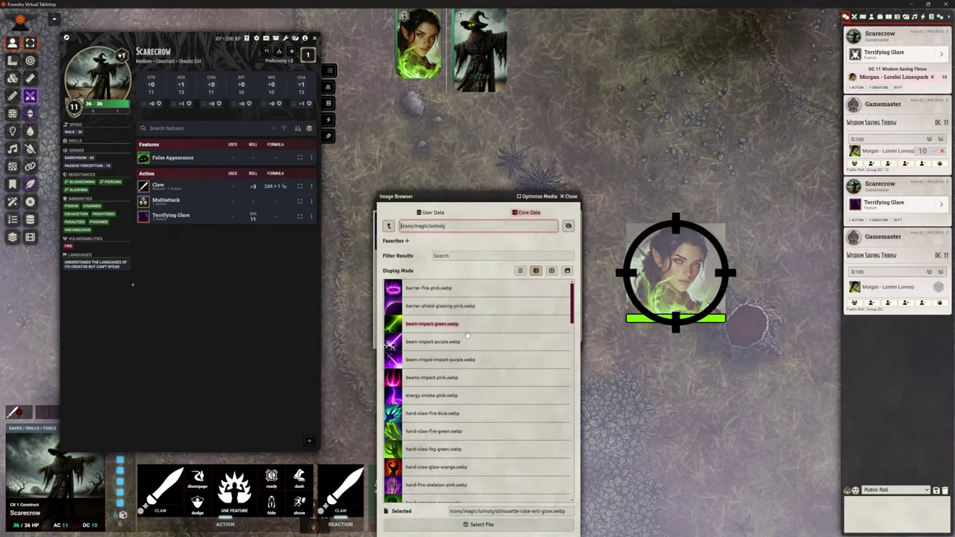
scroll(477, 363, "down", 5)
scroll(478, 363, "down", 10)
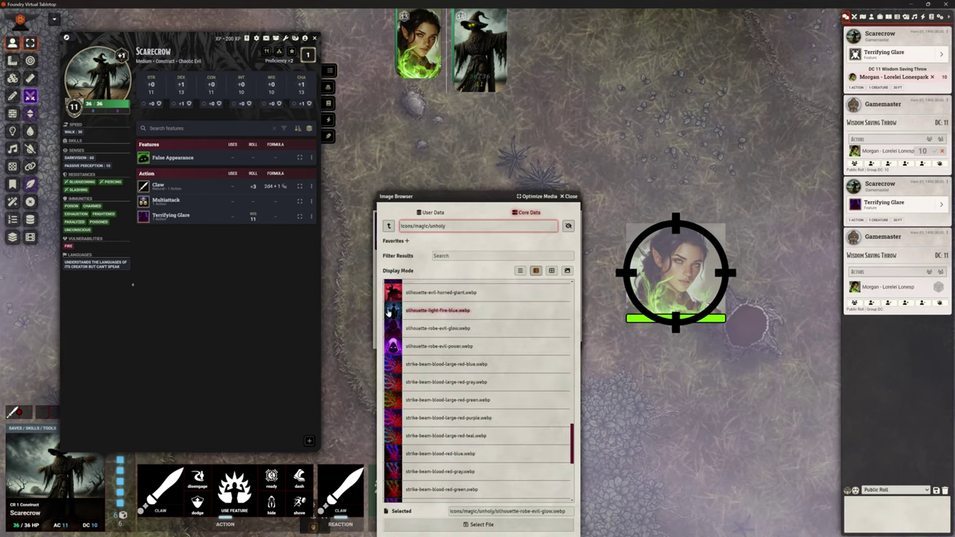
left_click(570, 197)
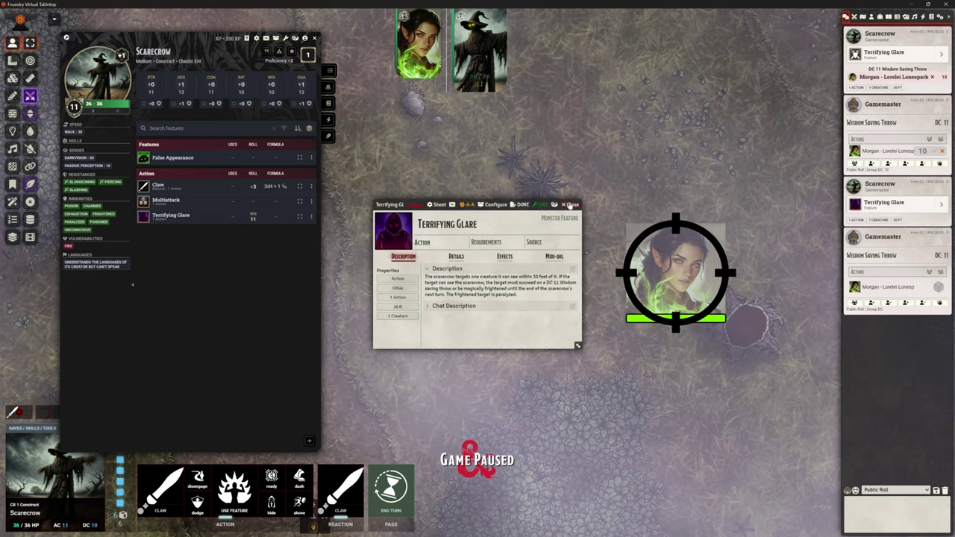
- Close the Terrifying Glare item and roll the sorcerer's DC 11 Wisdom saving throw against it
left_click(570, 205)
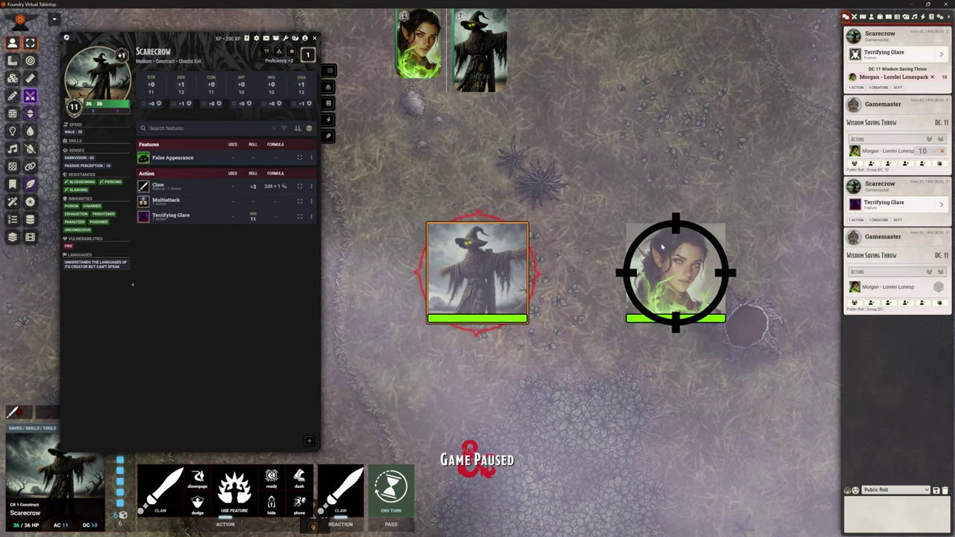
left_click(937, 288)
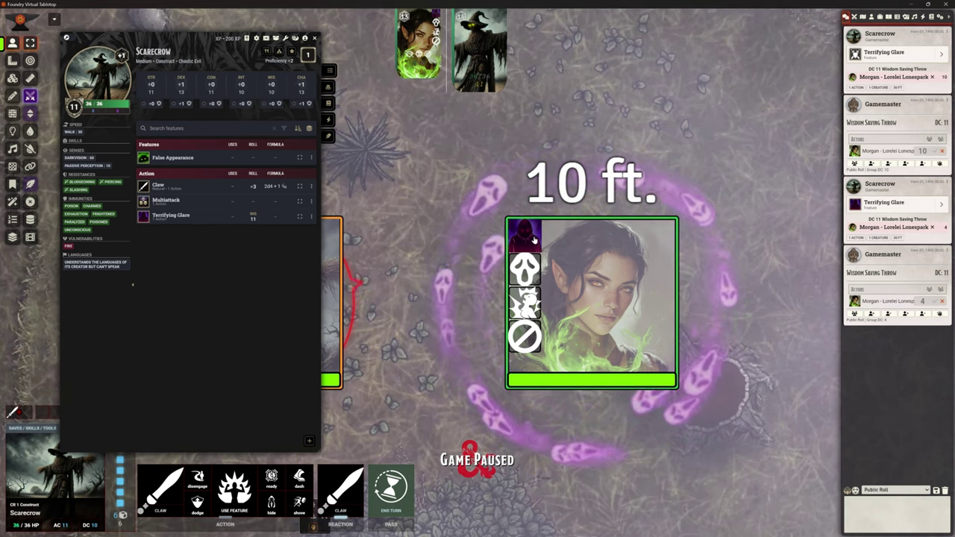
scroll(522, 152, "down", 2)
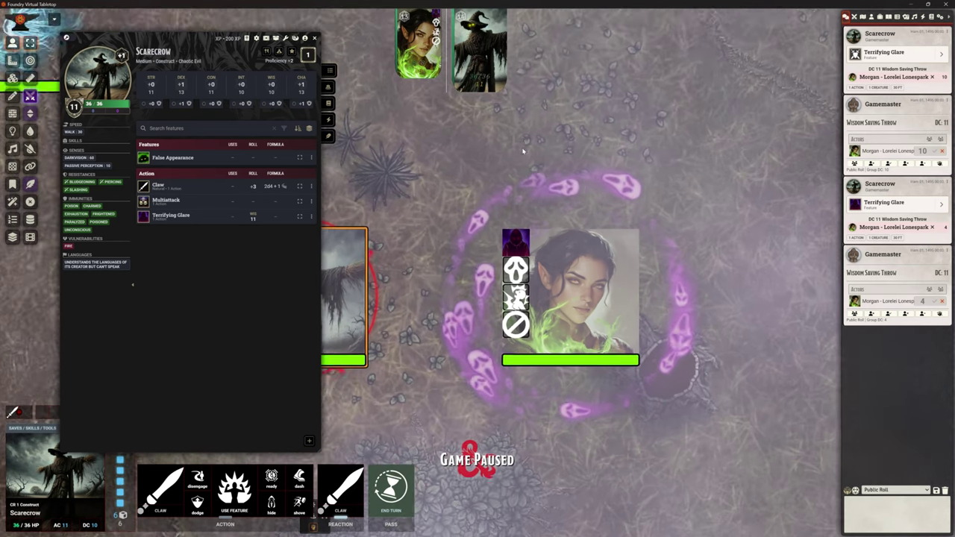
scroll(522, 152, "down", 2)
left_click_drag(486, 159, 542, 202)
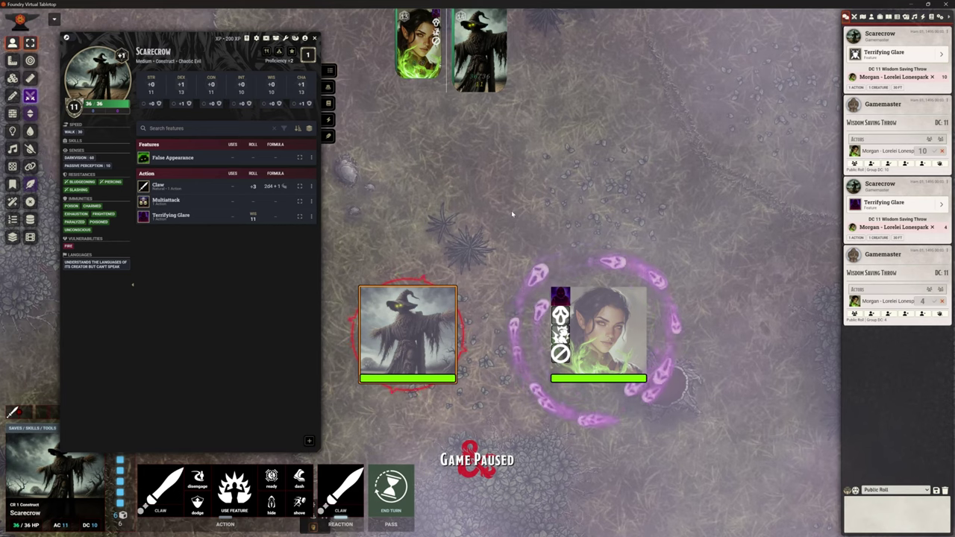
scroll(589, 142, "down", 2)
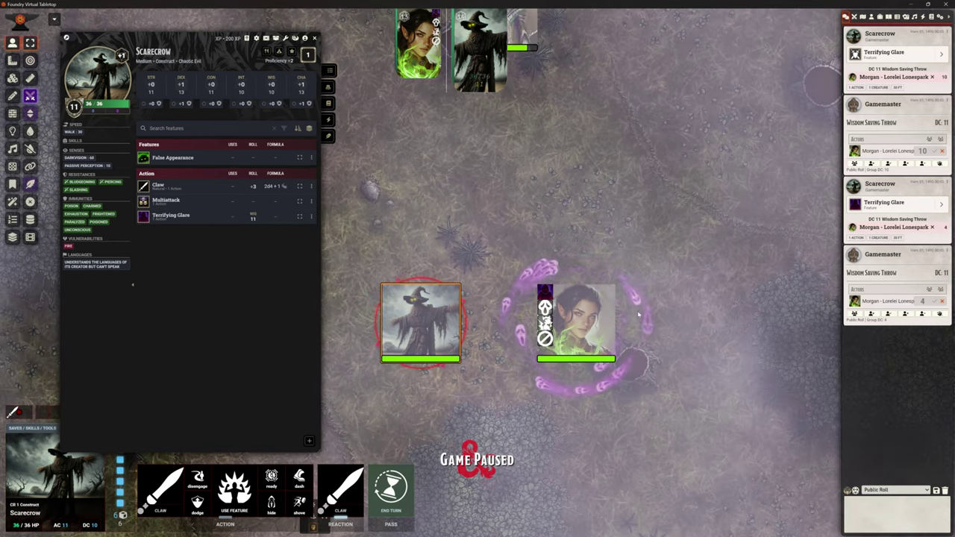
- In the Scarecrow monster's base actor, add the prepared Terrifying Glare from the world's items, delete the original version, and close the sheet
left_click(872, 16)
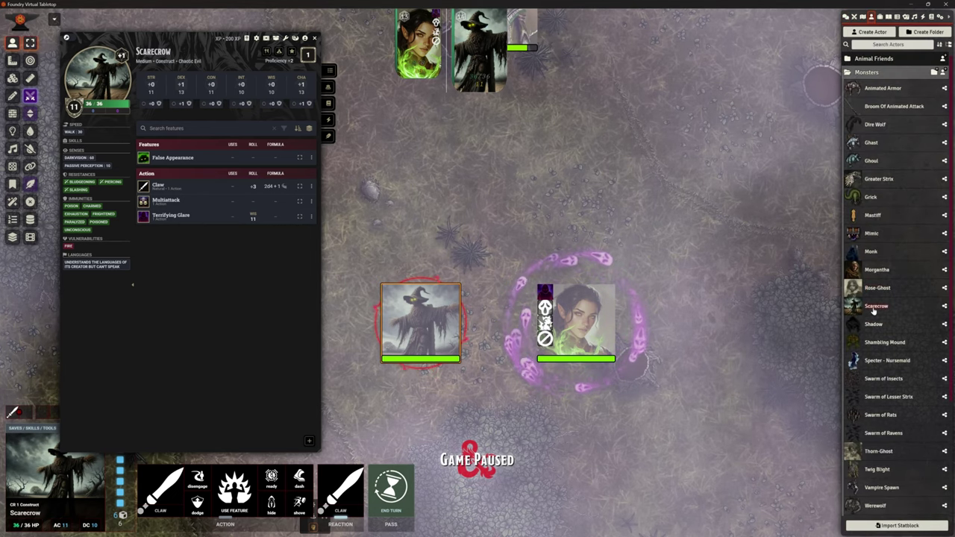
right_click(875, 309)
left_click(885, 309)
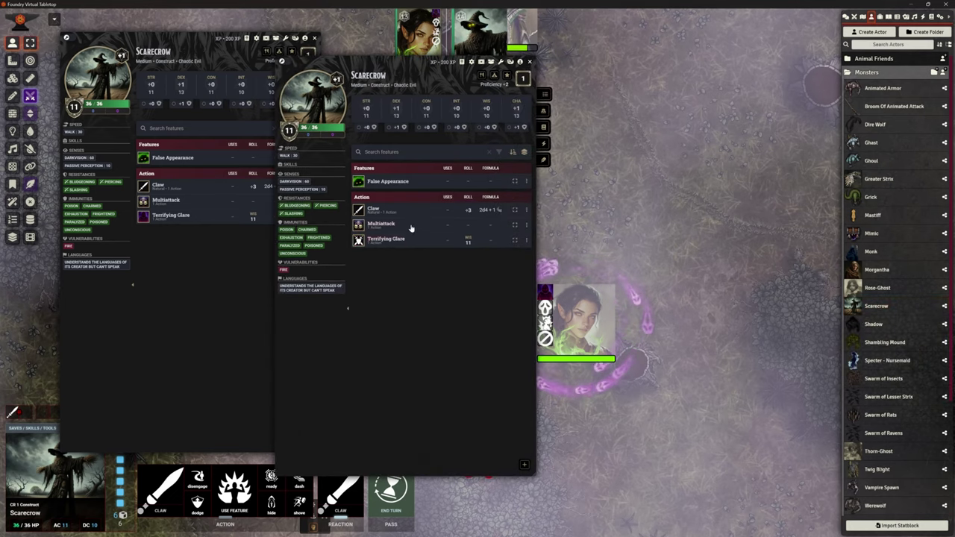
left_click(881, 16)
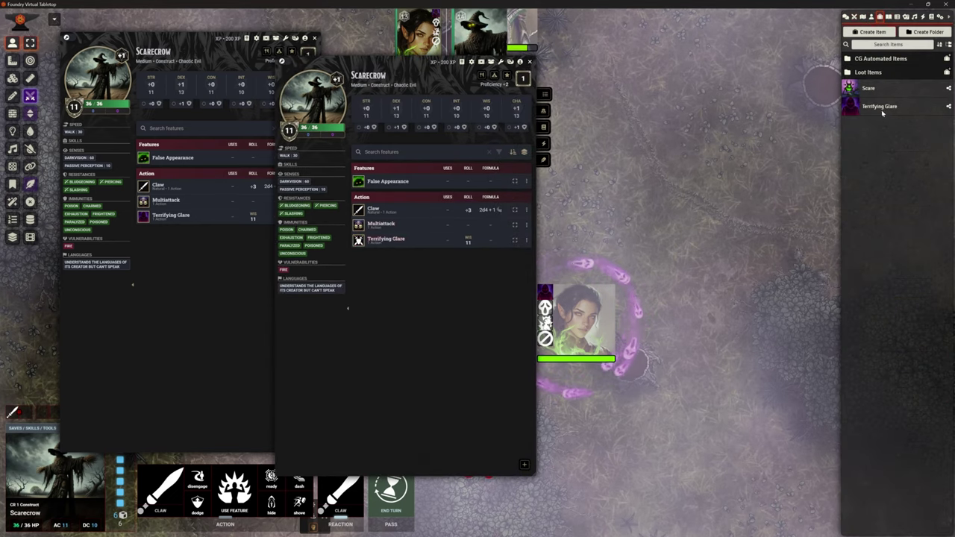
right_click(377, 239)
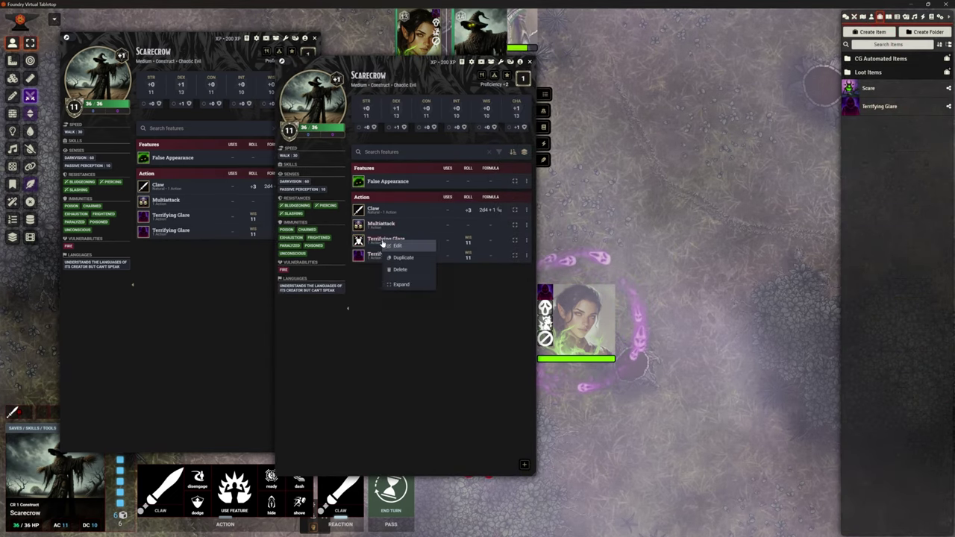
left_click(408, 280)
left_click(440, 289)
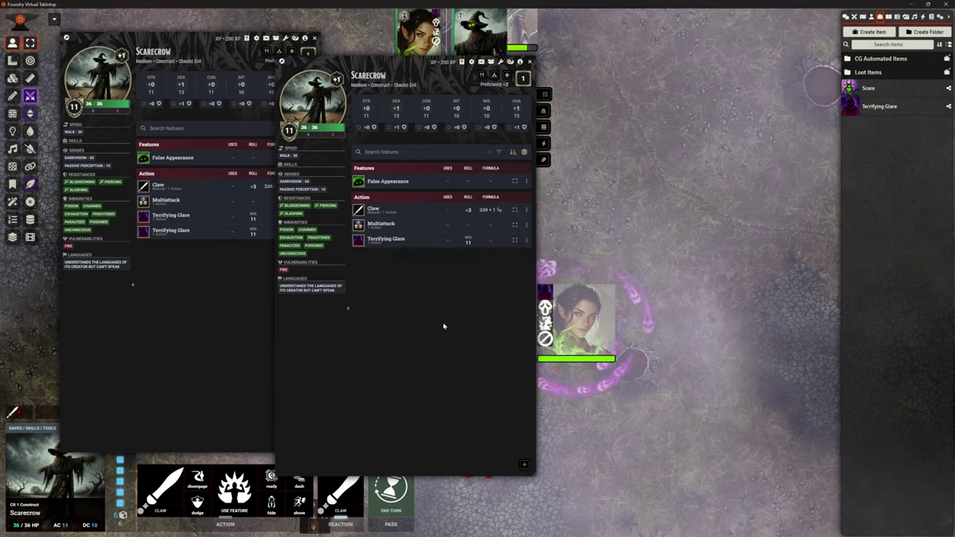
left_click(529, 62)
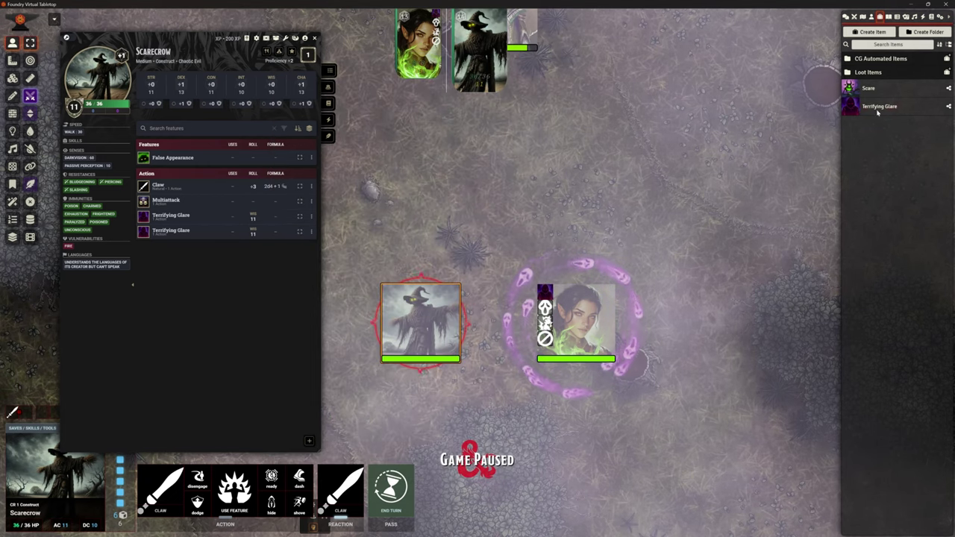
- Place a new Scarecrow from the monsters on the map northeast of the existing one, and close both open Scarecrow sheets
left_click(872, 18)
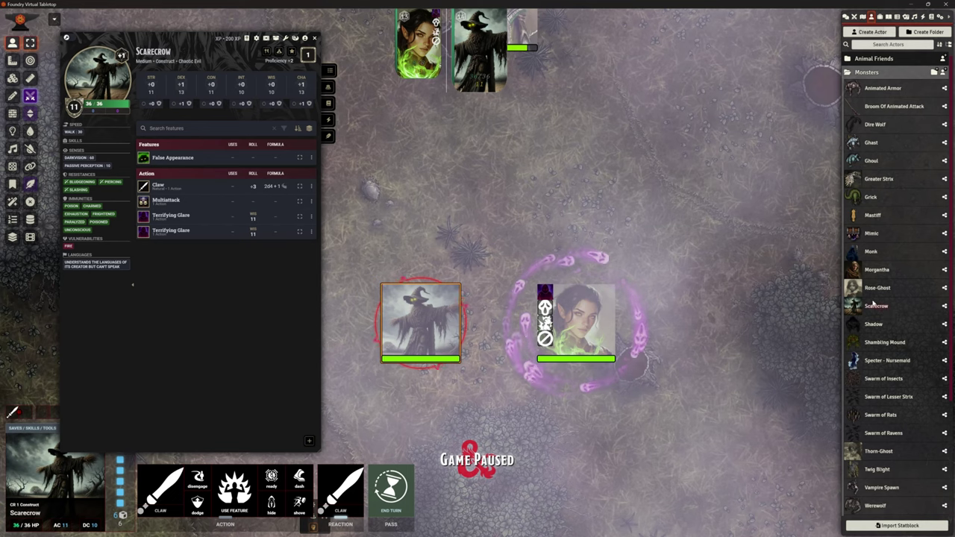
left_click_drag(873, 302, 653, 88)
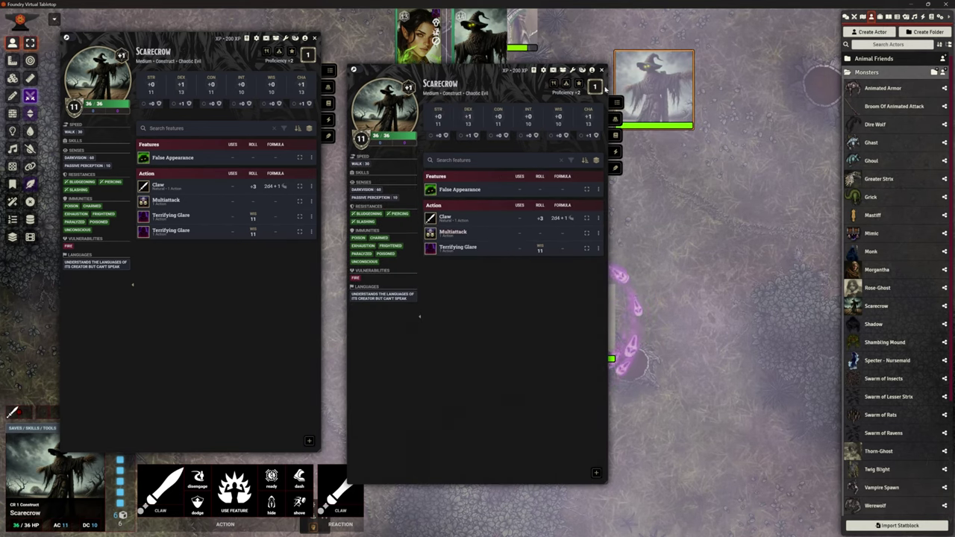
left_click(602, 70)
left_click(314, 38)
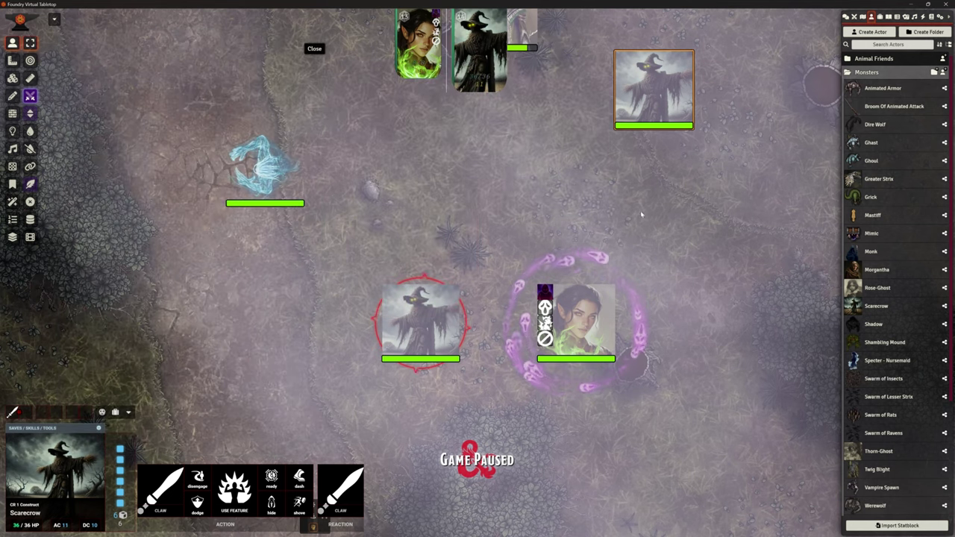
- End the Scarecrow's turn and the sorcerer's turn so that combat returns to the Scarecrow
scroll(690, 254, "up", 3)
left_click_drag(690, 253, 602, 286)
scroll(580, 240, "down", 3)
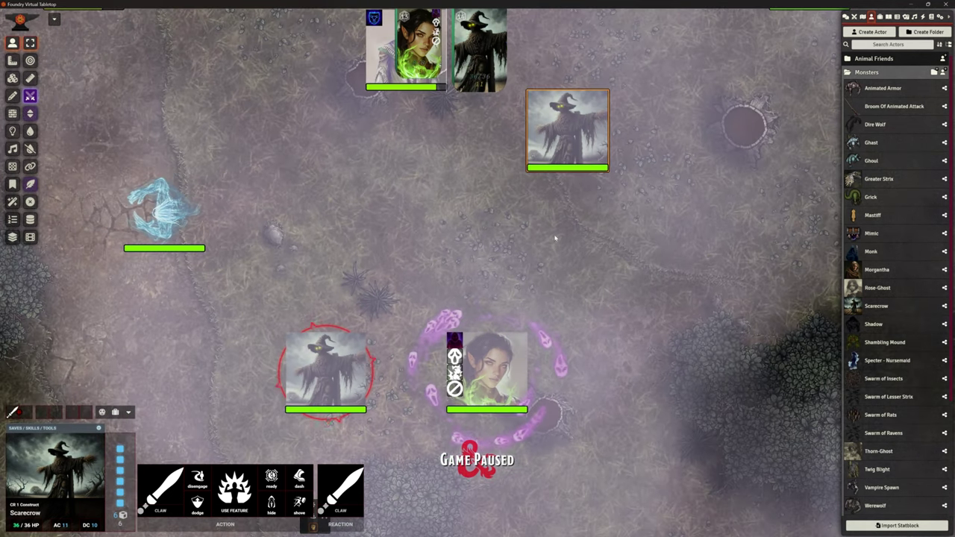
left_click_drag(581, 240, 524, 258)
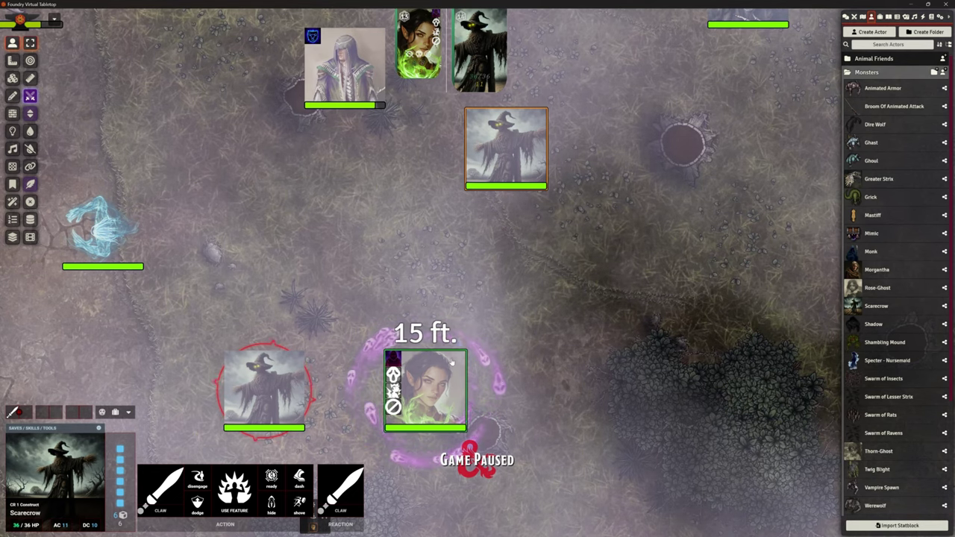
left_click(390, 493)
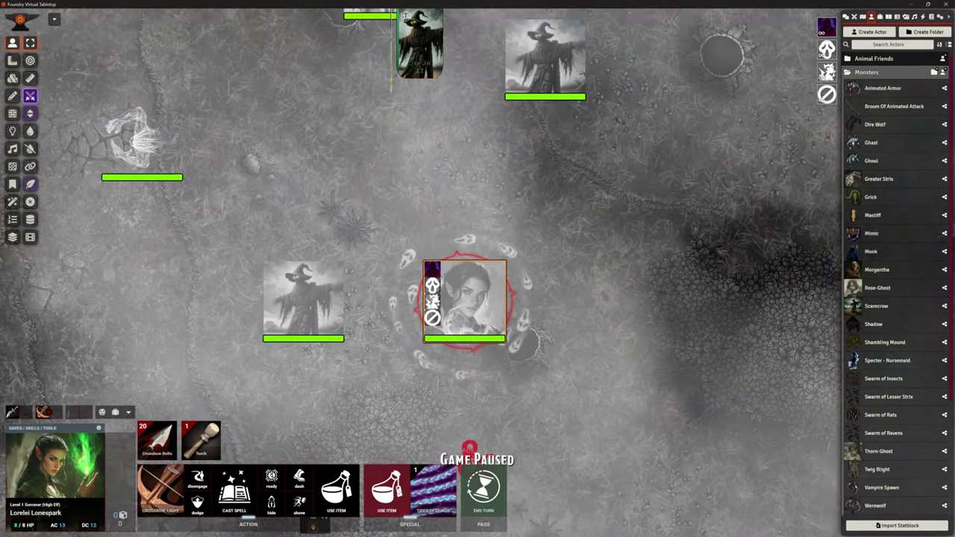
left_click(484, 488)
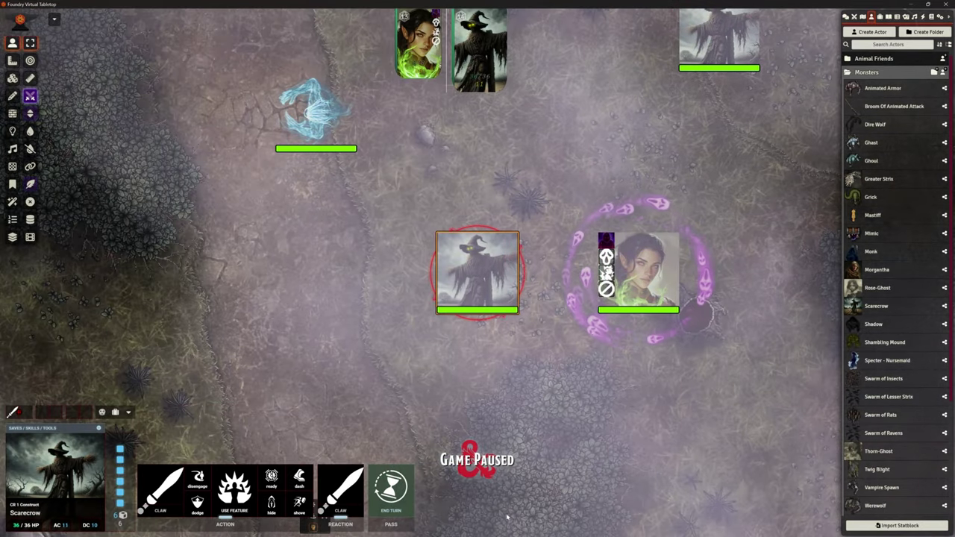